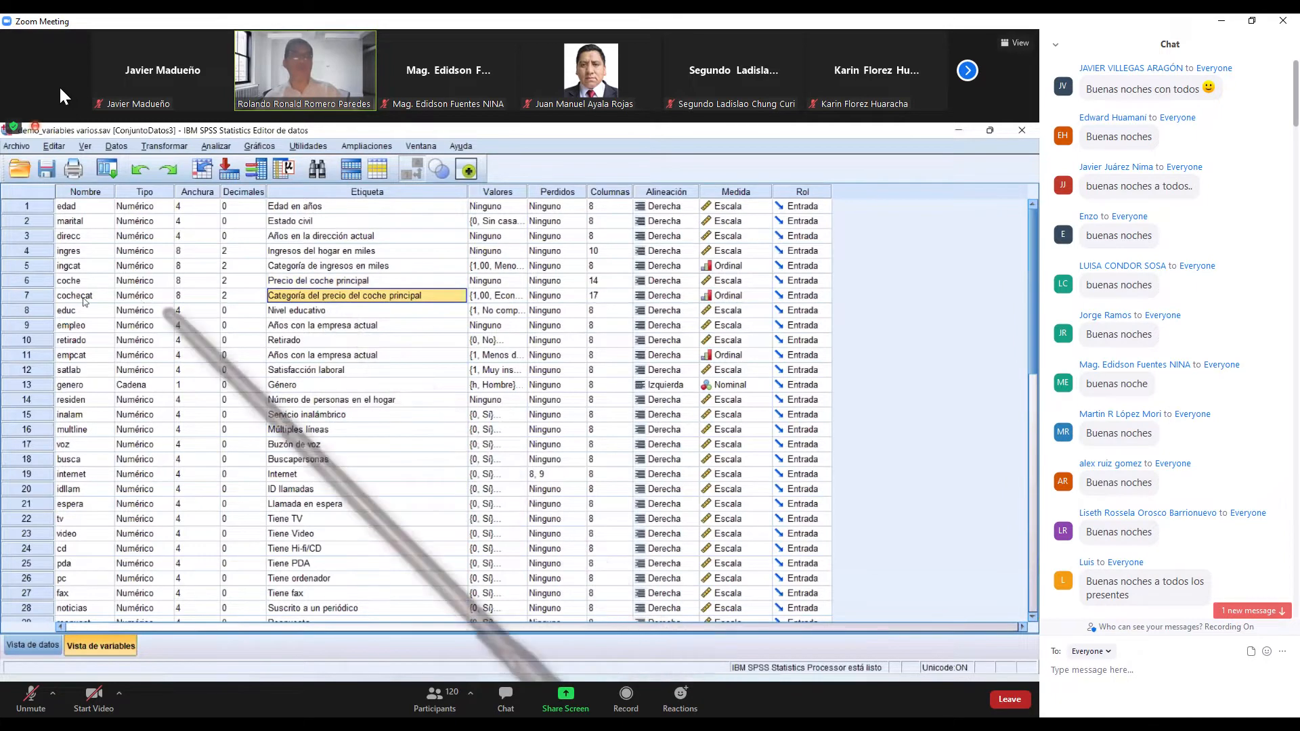
# Go up through the variable names from coche to edad in the variable list, selecting each one.
pyautogui.click(84, 277)
pyautogui.click(84, 266)
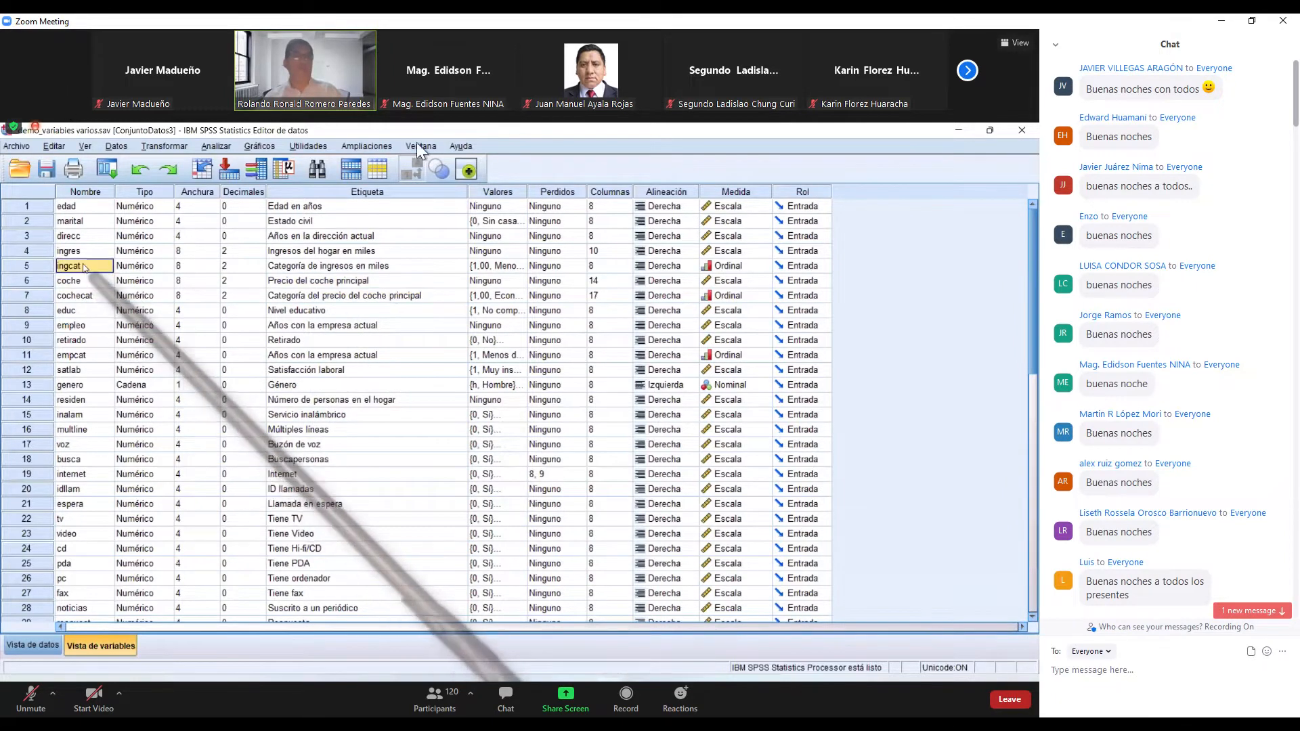
pyautogui.click(82, 249)
pyautogui.click(84, 236)
pyautogui.click(89, 222)
pyautogui.click(90, 208)
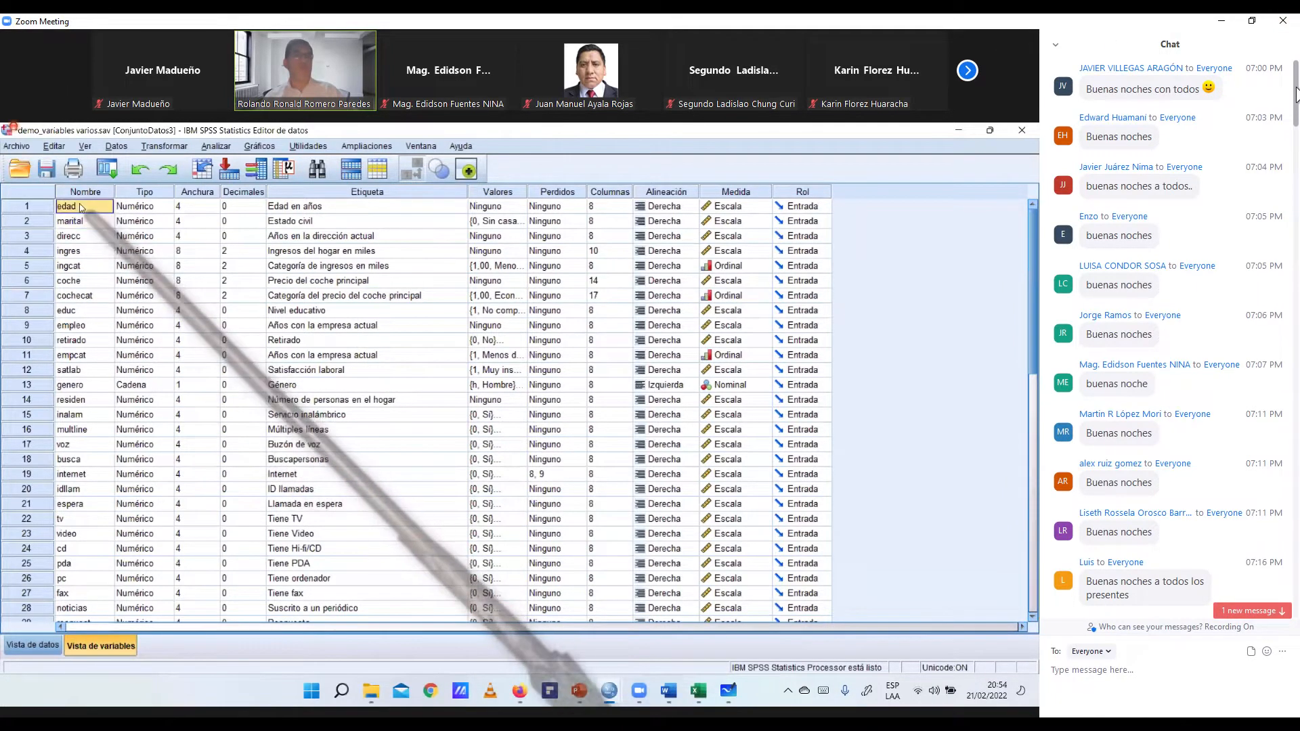
# Start opening a data file and browse to the Program Files folder on the C: drive.
pyautogui.click(18, 169)
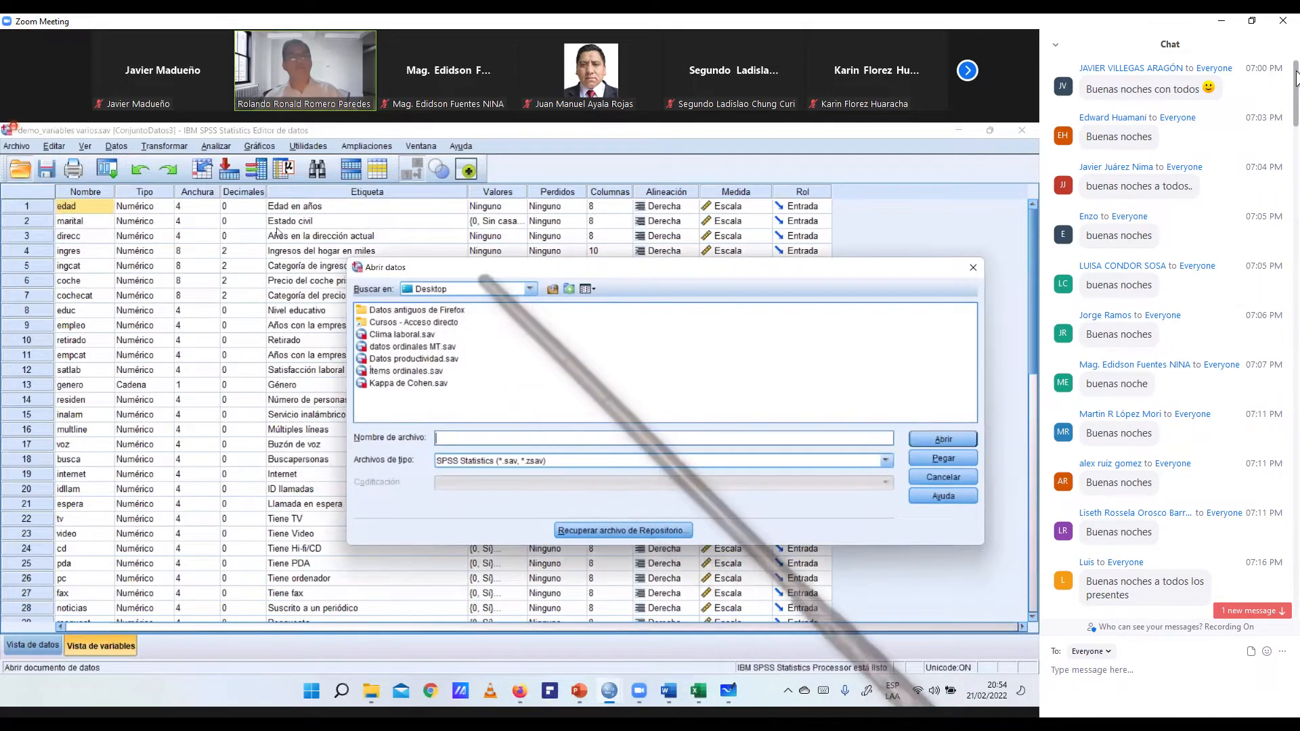
pyautogui.moveTo(436, 268); pyautogui.dragTo(152, 190)
pyautogui.scroll(-3, 1277, 102)
pyautogui.scroll(-4, 1277, 102)
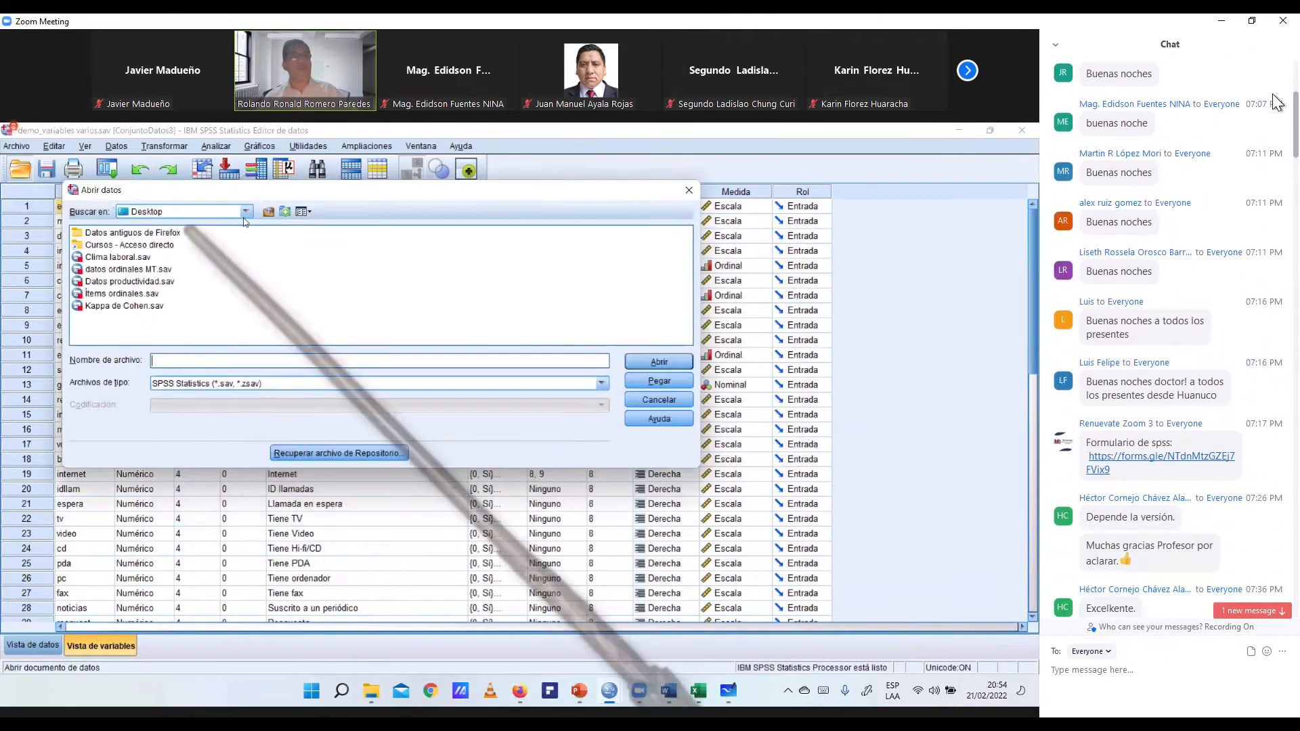
pyautogui.click(245, 212)
pyautogui.scroll(2, 176, 267)
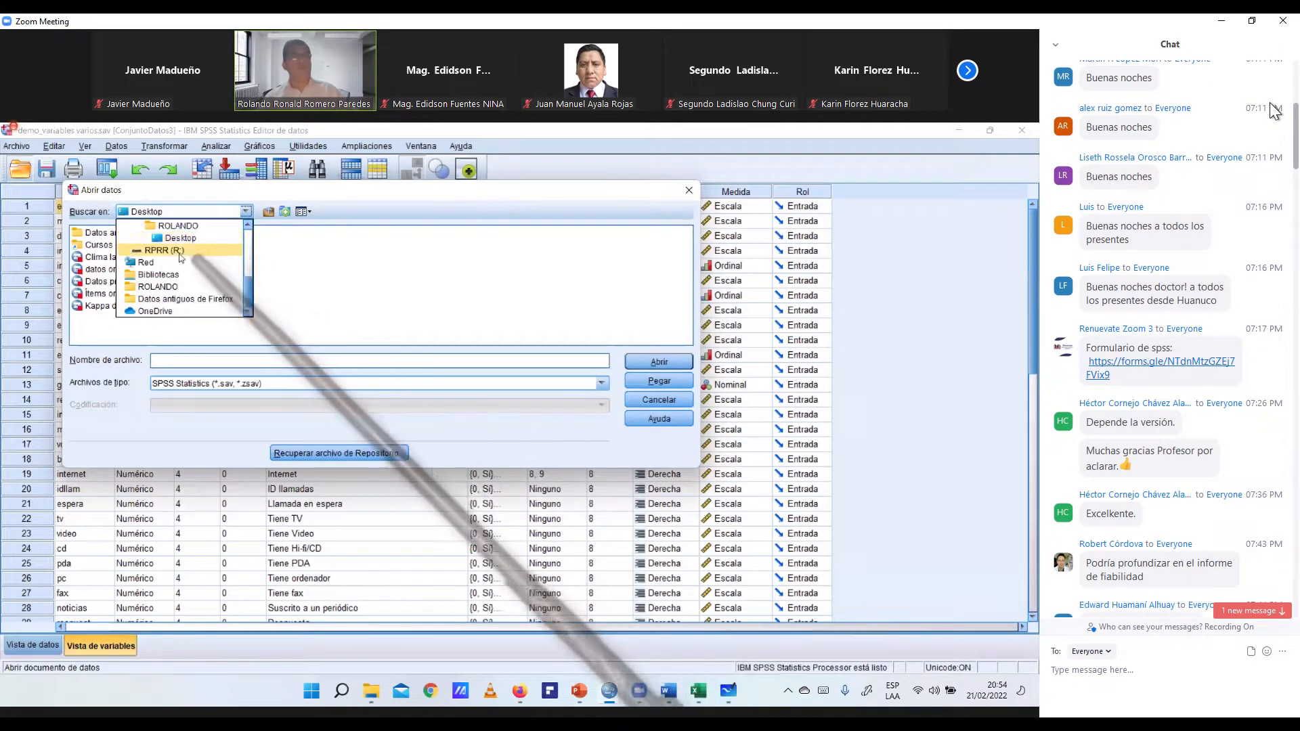
pyautogui.click(167, 278)
pyautogui.scroll(-4, 1267, 115)
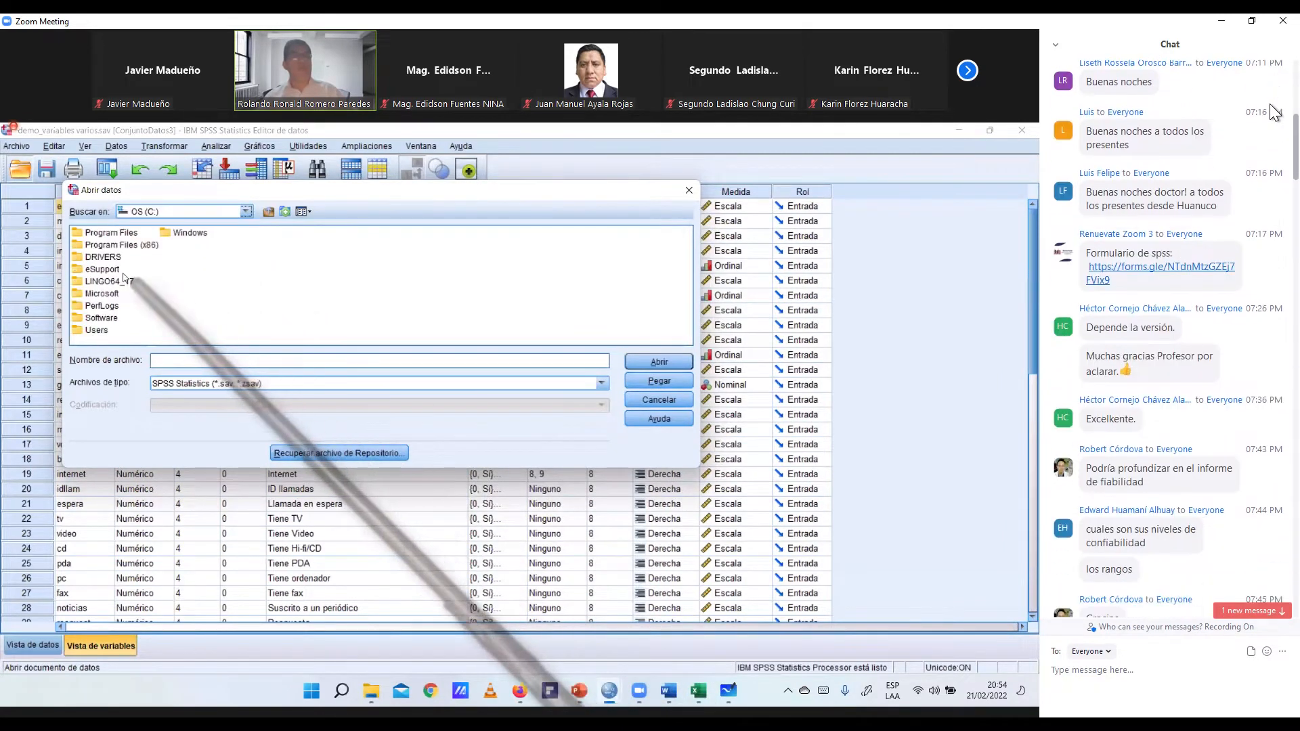
pyautogui.scroll(-6, 1269, 121)
pyautogui.doubleClick(128, 235)
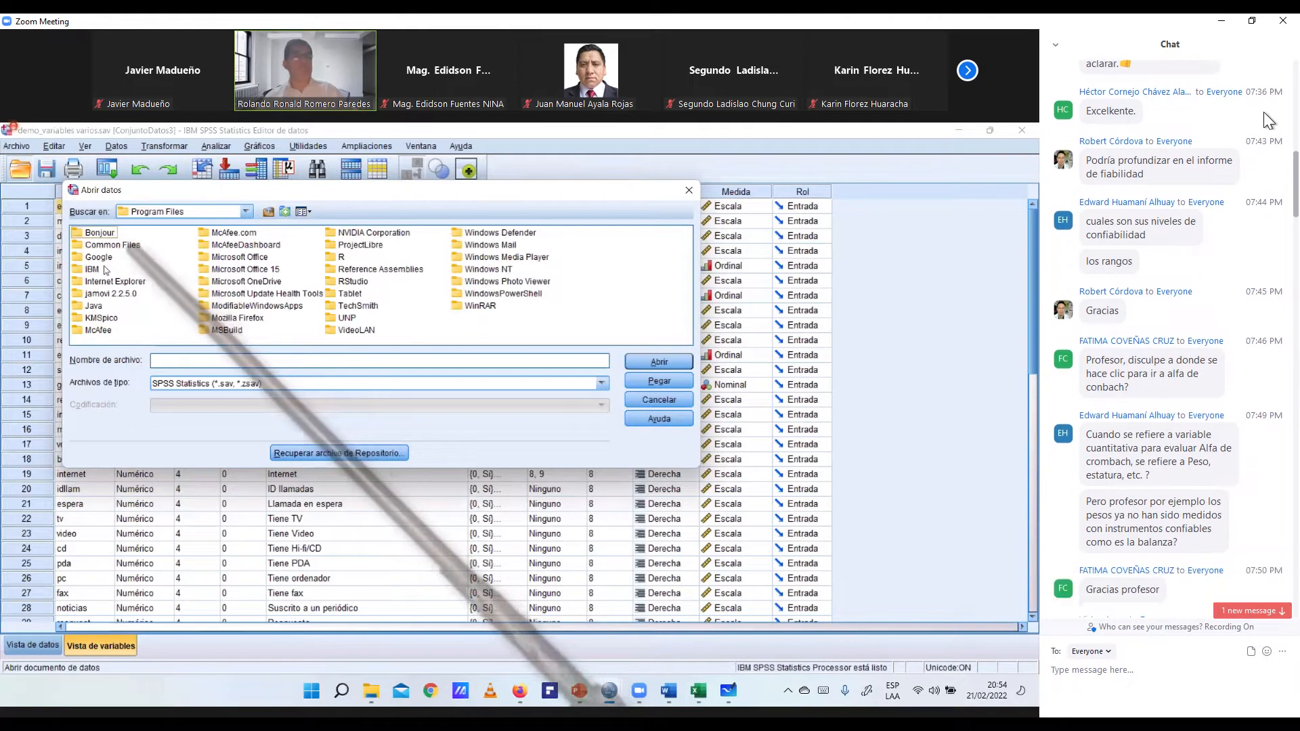
# Browse through IBM, SPSS, Statistics, the first version folder and Samples into Spanish, and look over its sample data files.
pyautogui.doubleClick(92, 276)
pyautogui.scroll(-5, 1264, 111)
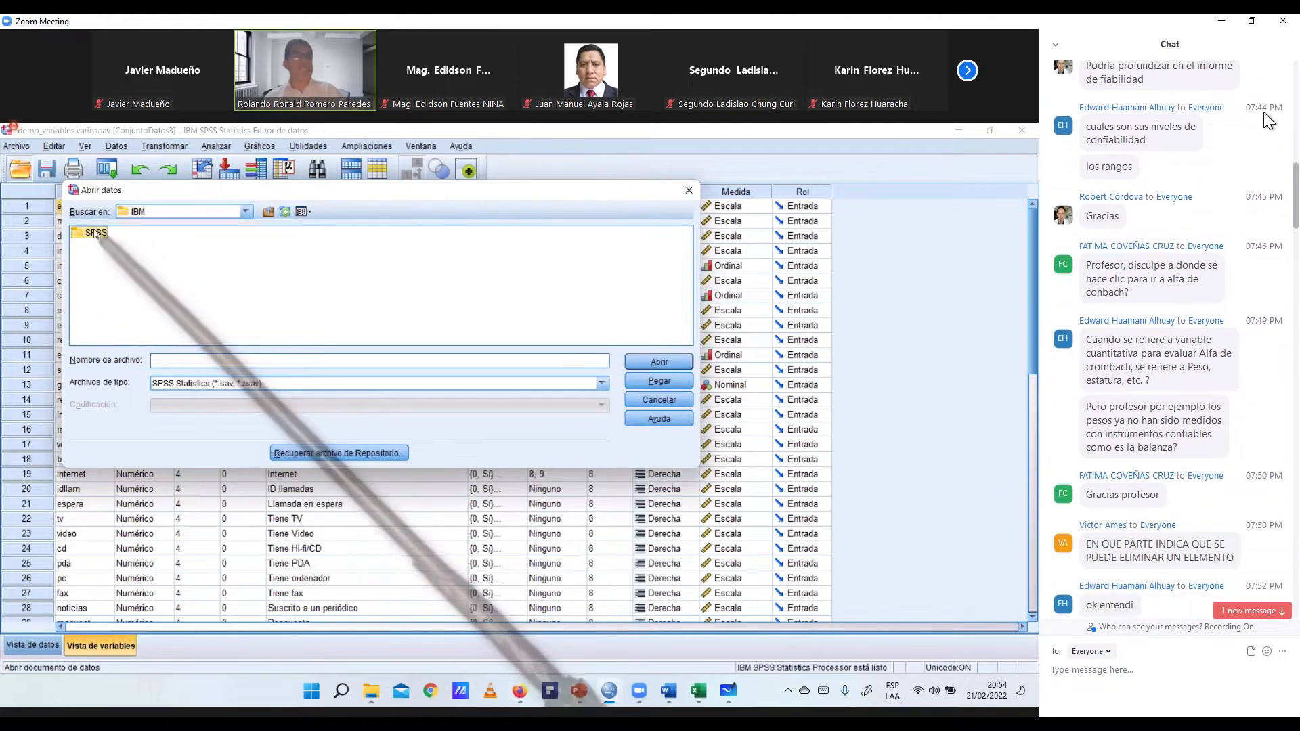
pyautogui.doubleClick(96, 233)
pyautogui.scroll(-2, 1264, 112)
pyautogui.doubleClick(95, 233)
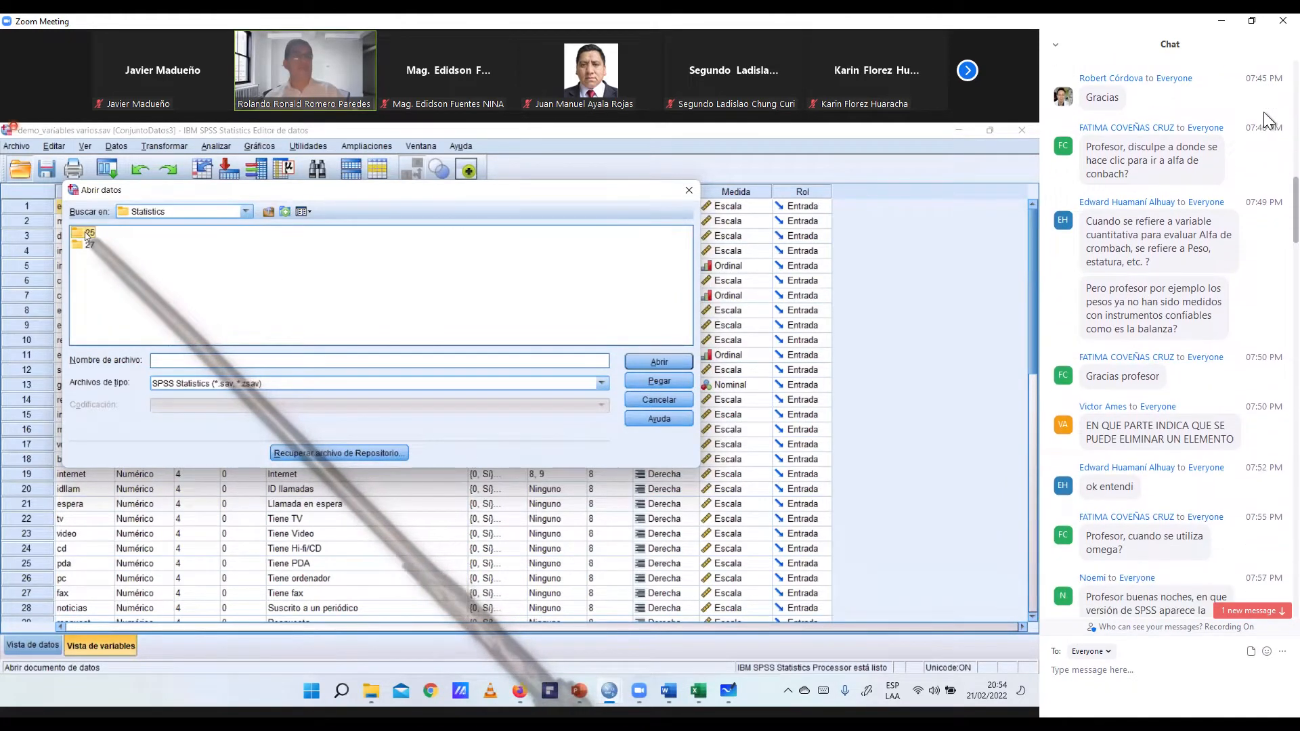
pyautogui.doubleClick(95, 233)
pyautogui.doubleClick(162, 306)
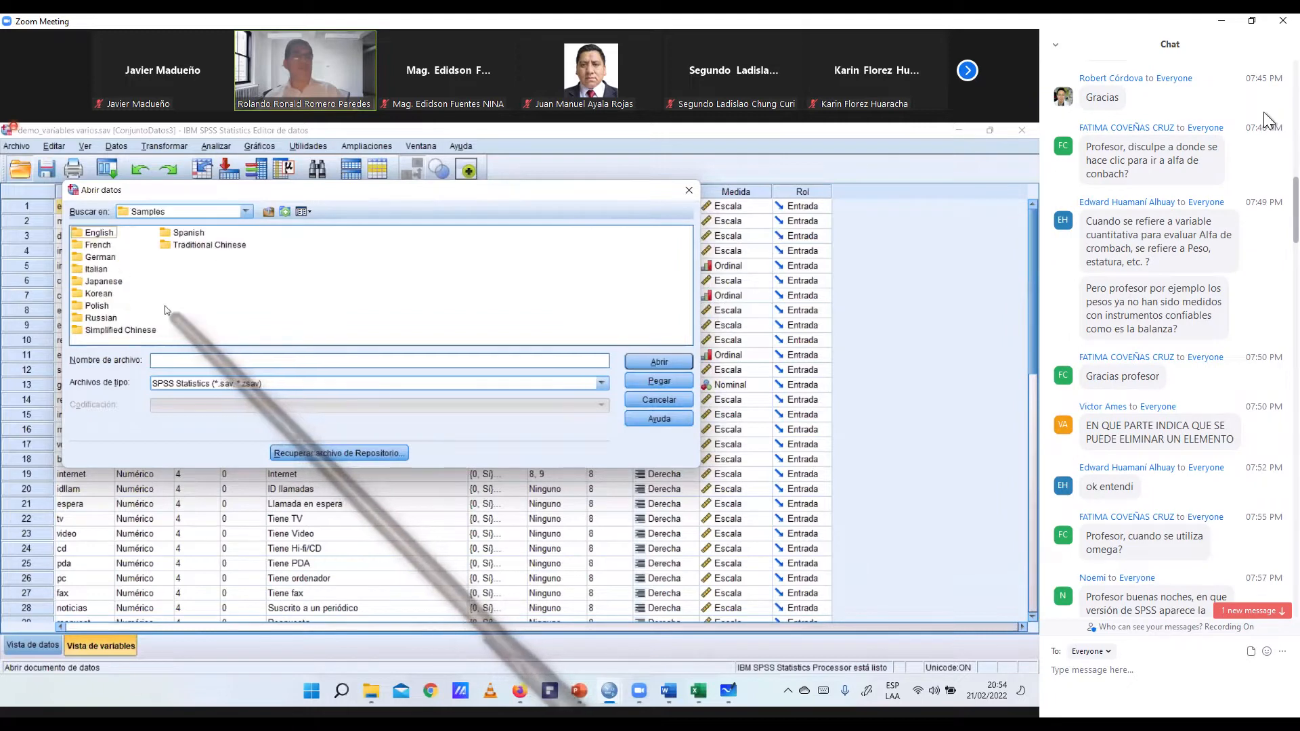
pyautogui.scroll(-2, 1263, 112)
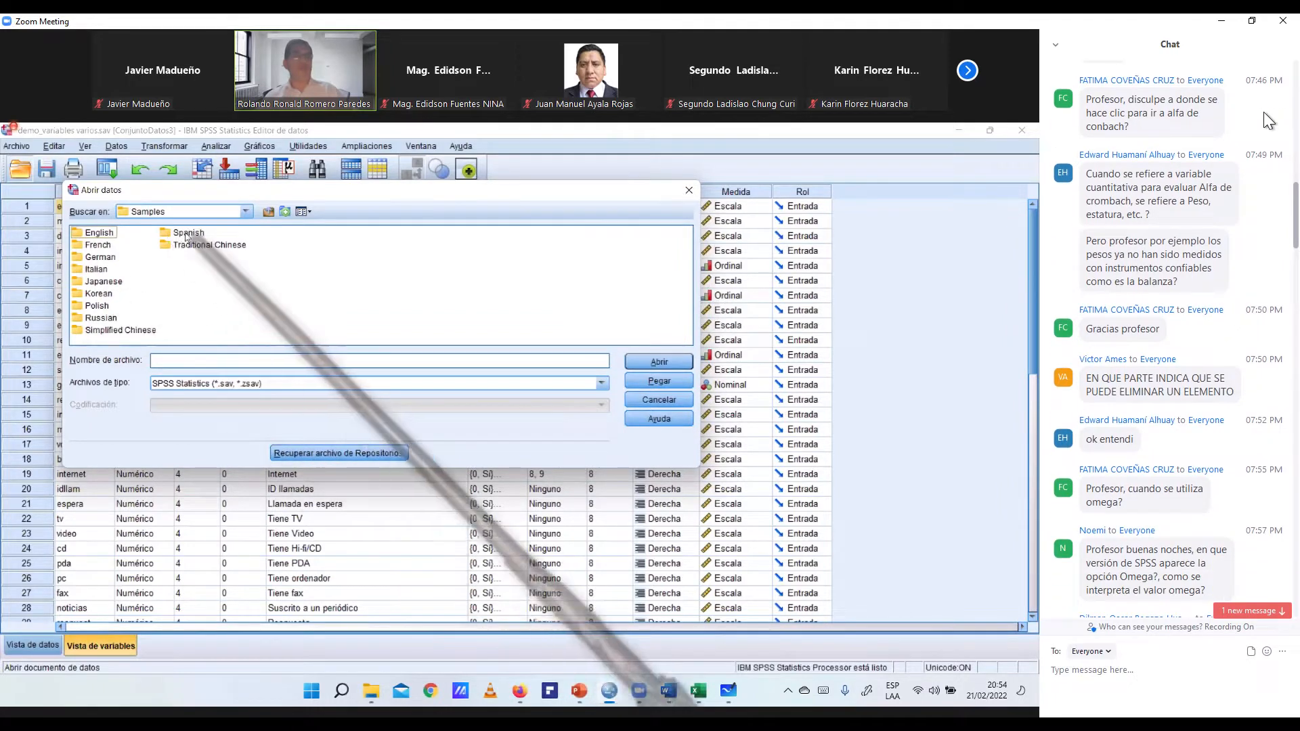
pyautogui.scroll(-1, 1264, 111)
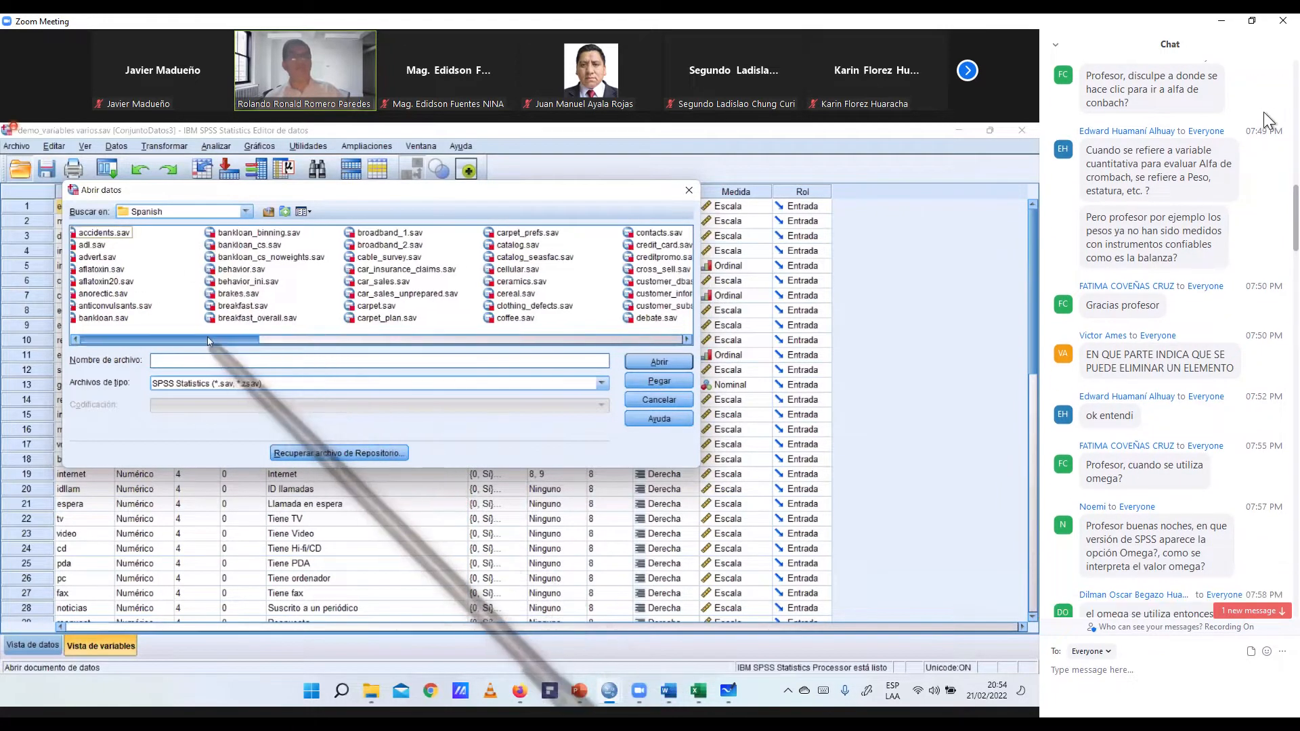
pyautogui.scroll(-3, 1264, 112)
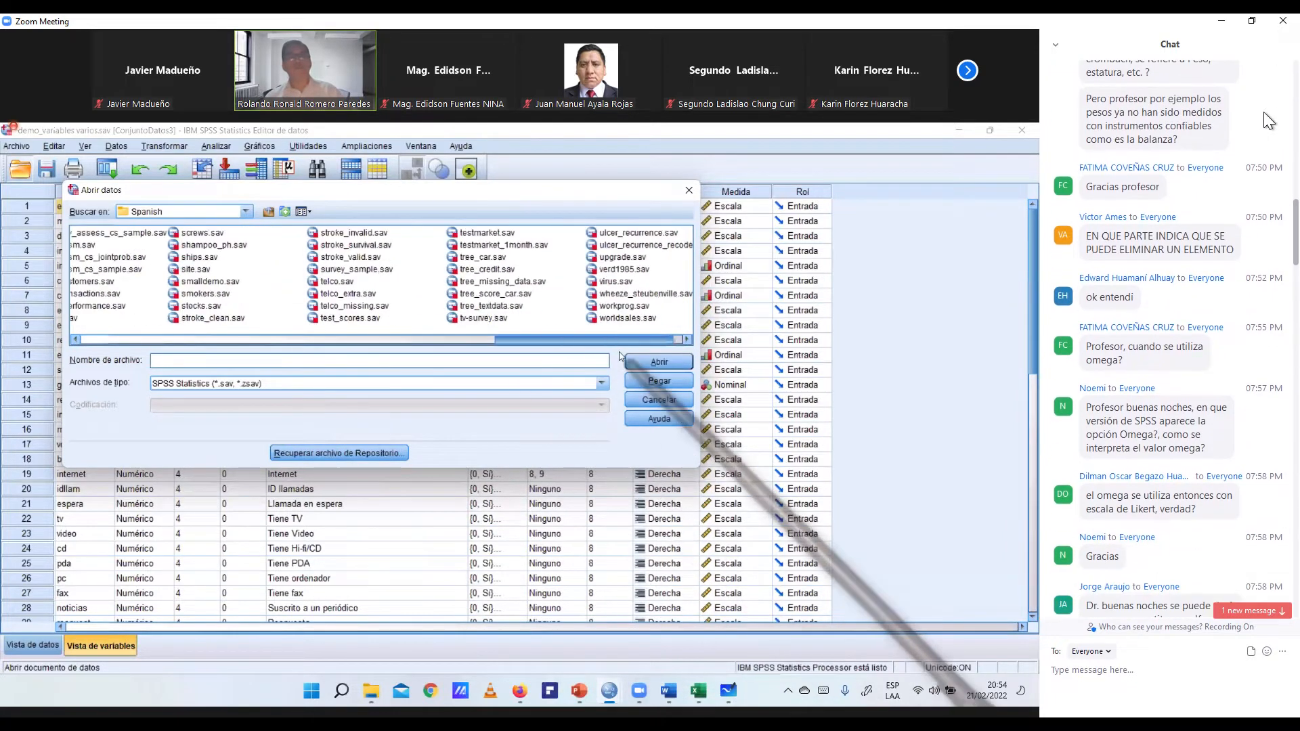
pyautogui.scroll(-3, 1263, 111)
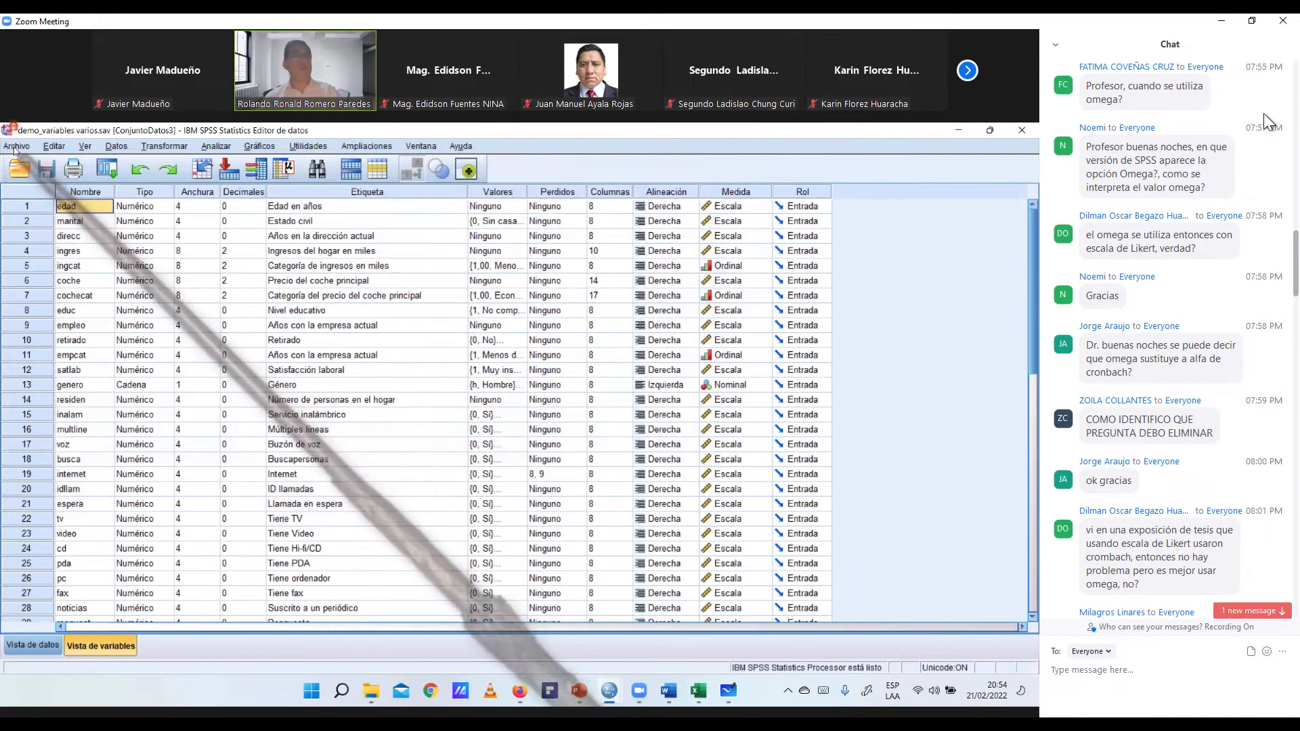
# Read through the meeting chat's questions about Cronbach's alpha, omega, KR20 and normality tests.
pyautogui.scroll(-2, 1264, 114)
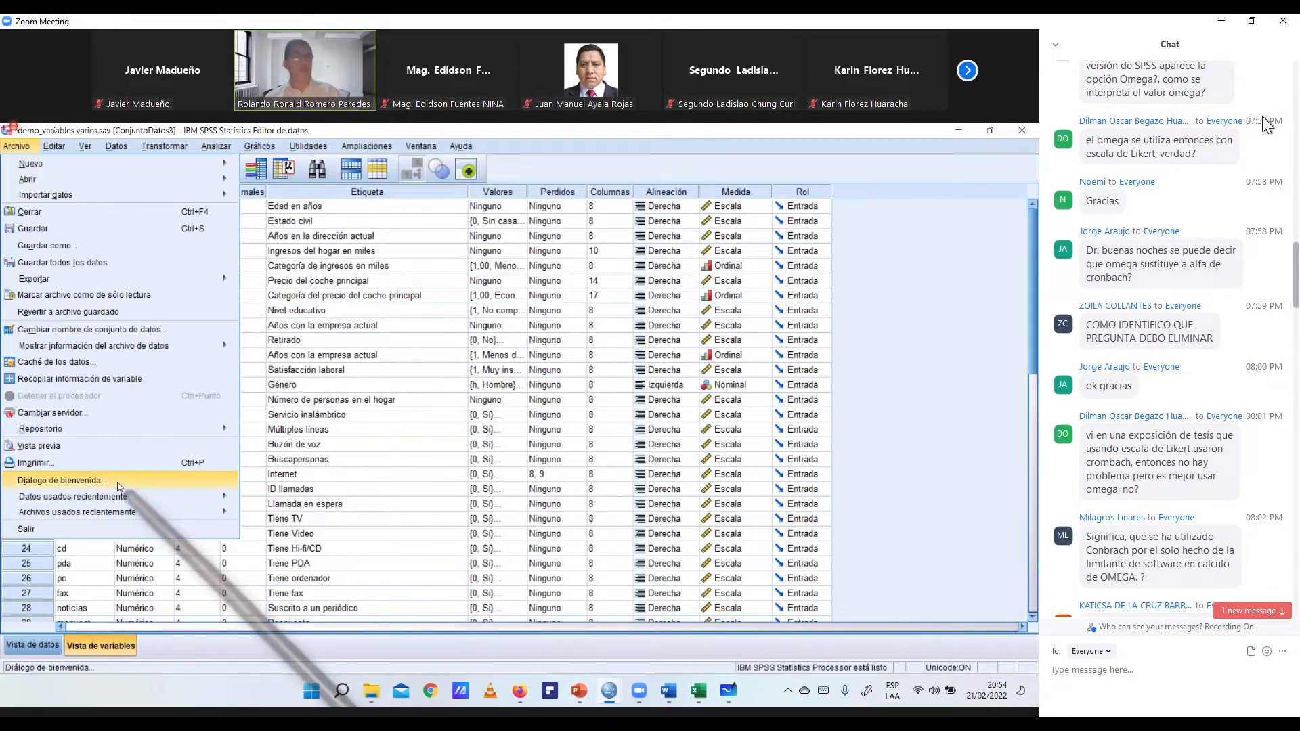
pyautogui.scroll(-1, 1264, 124)
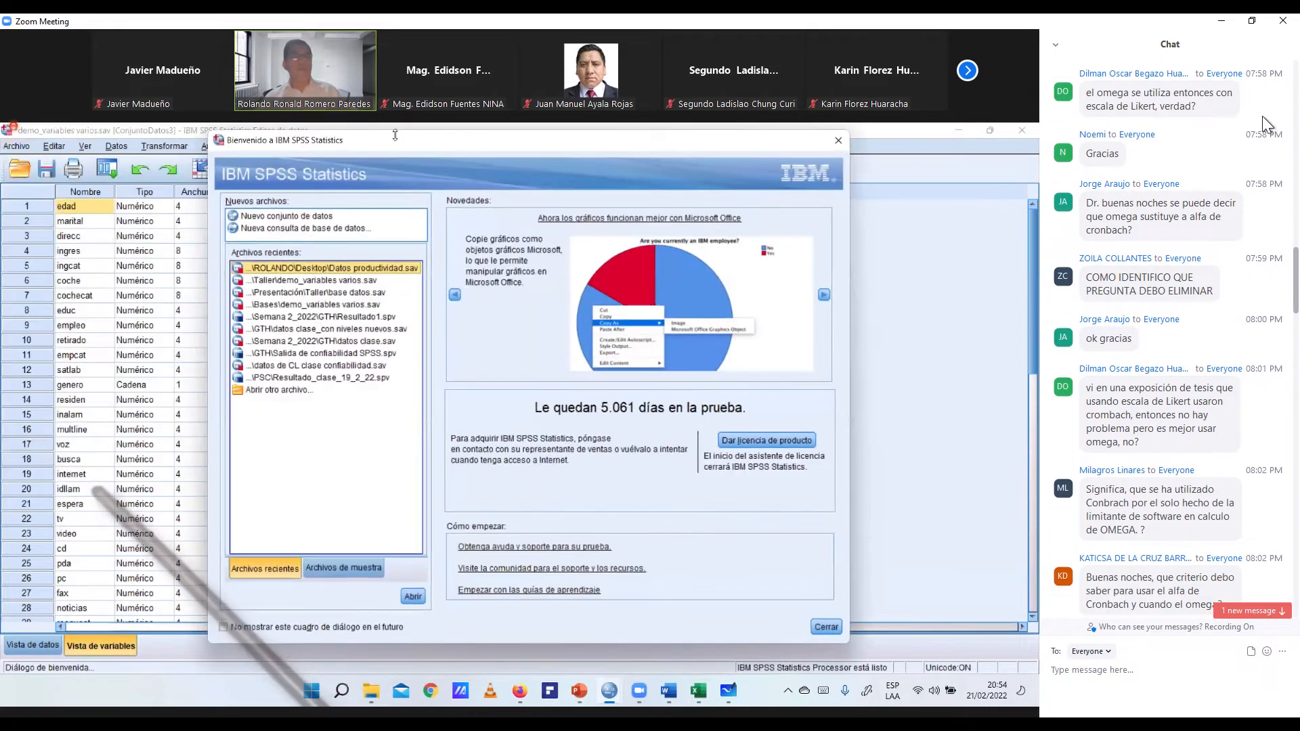
pyautogui.scroll(-2, 1264, 122)
pyautogui.scroll(-1, 1267, 123)
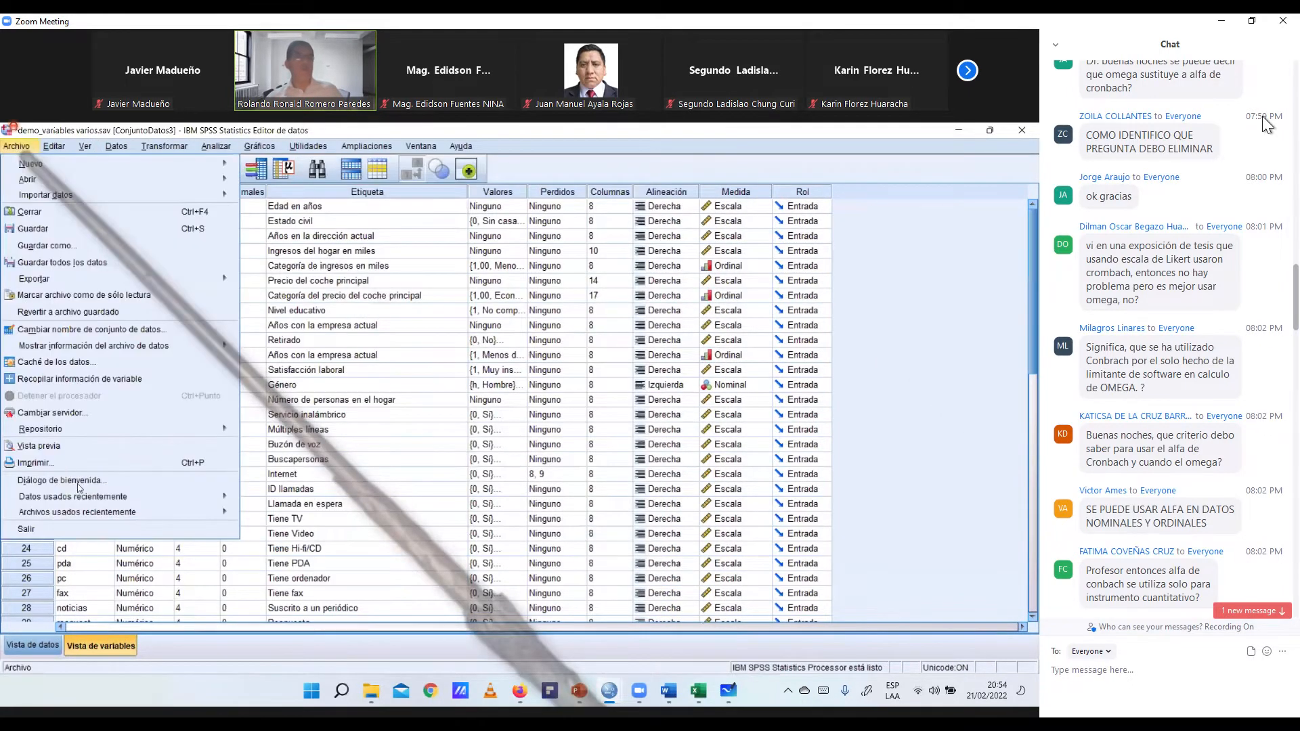
pyautogui.scroll(-3, 1263, 117)
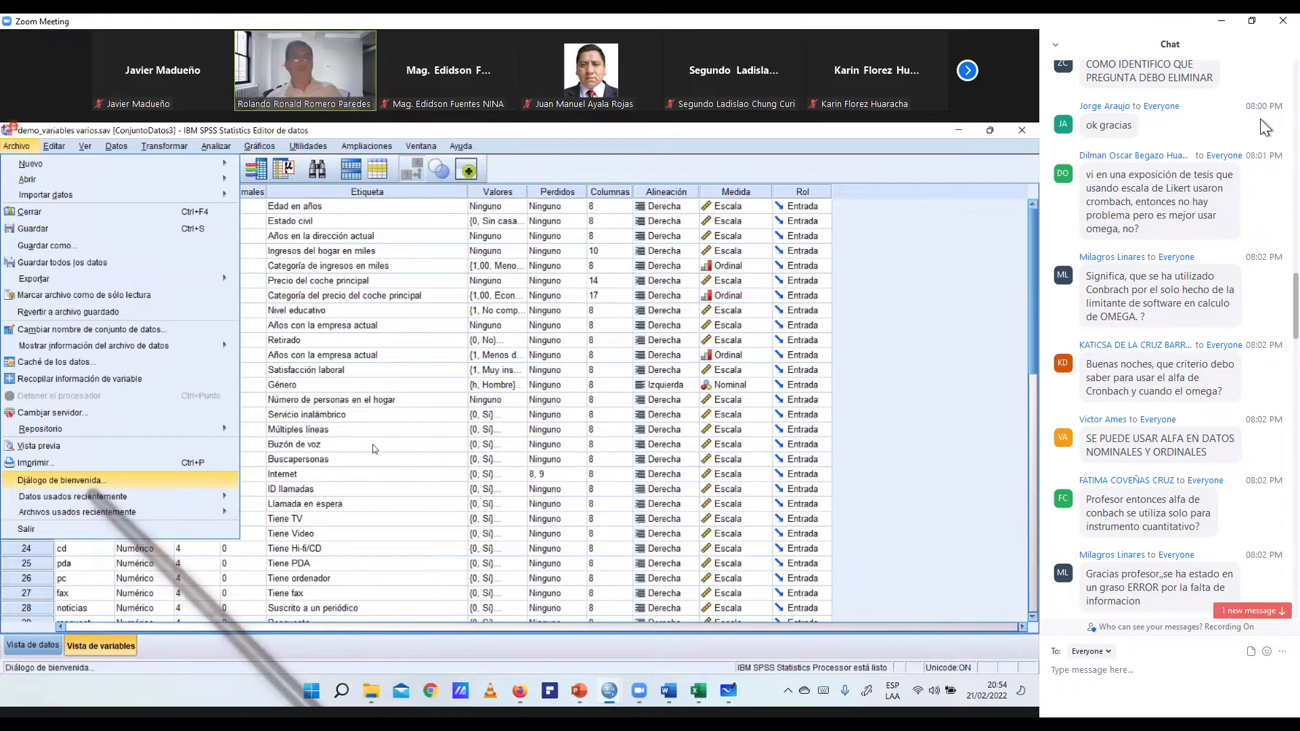
pyautogui.scroll(-1, 1261, 119)
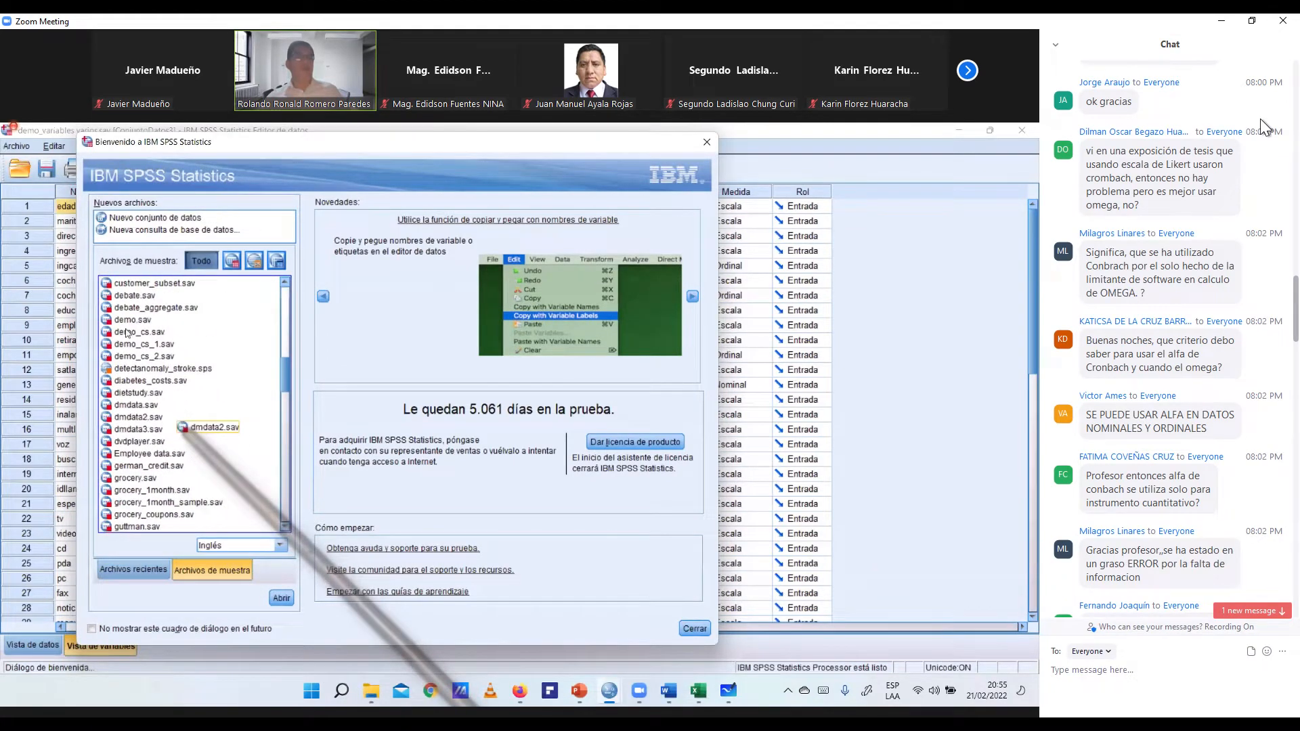
pyautogui.scroll(-5, 1262, 119)
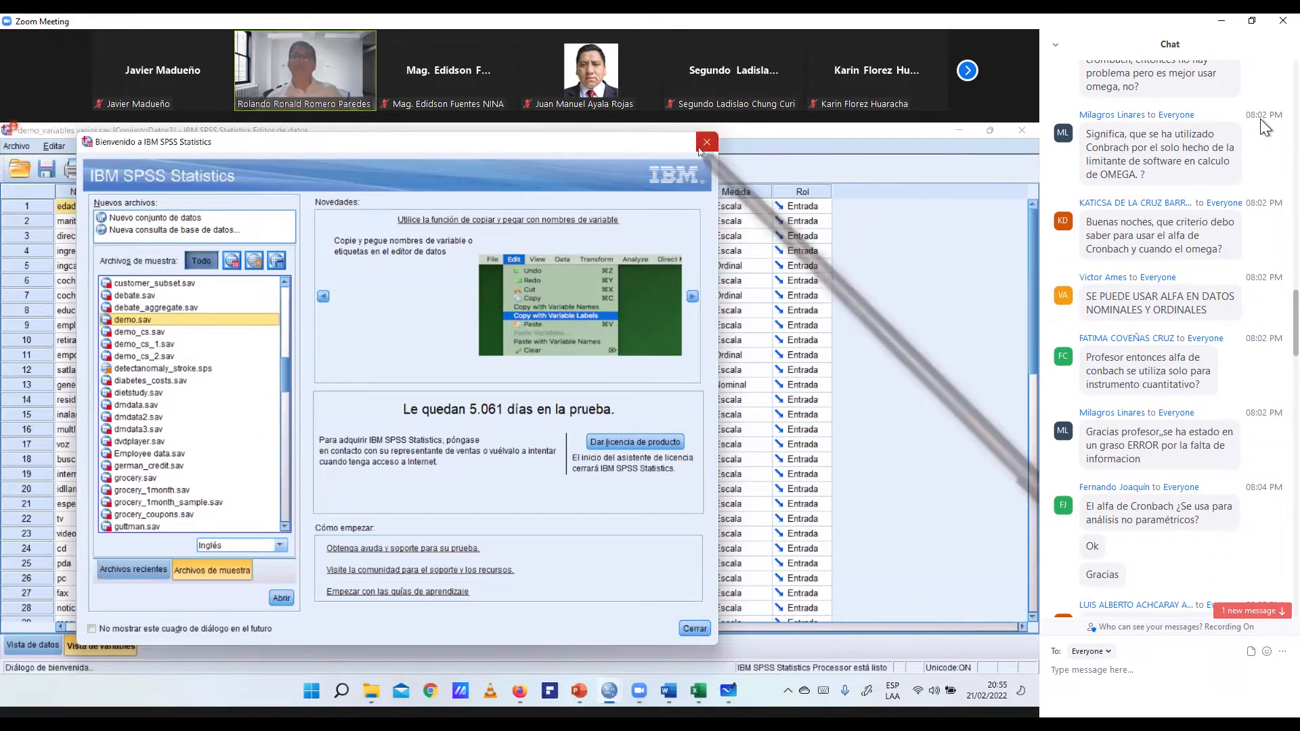
pyautogui.scroll(-2, 1262, 119)
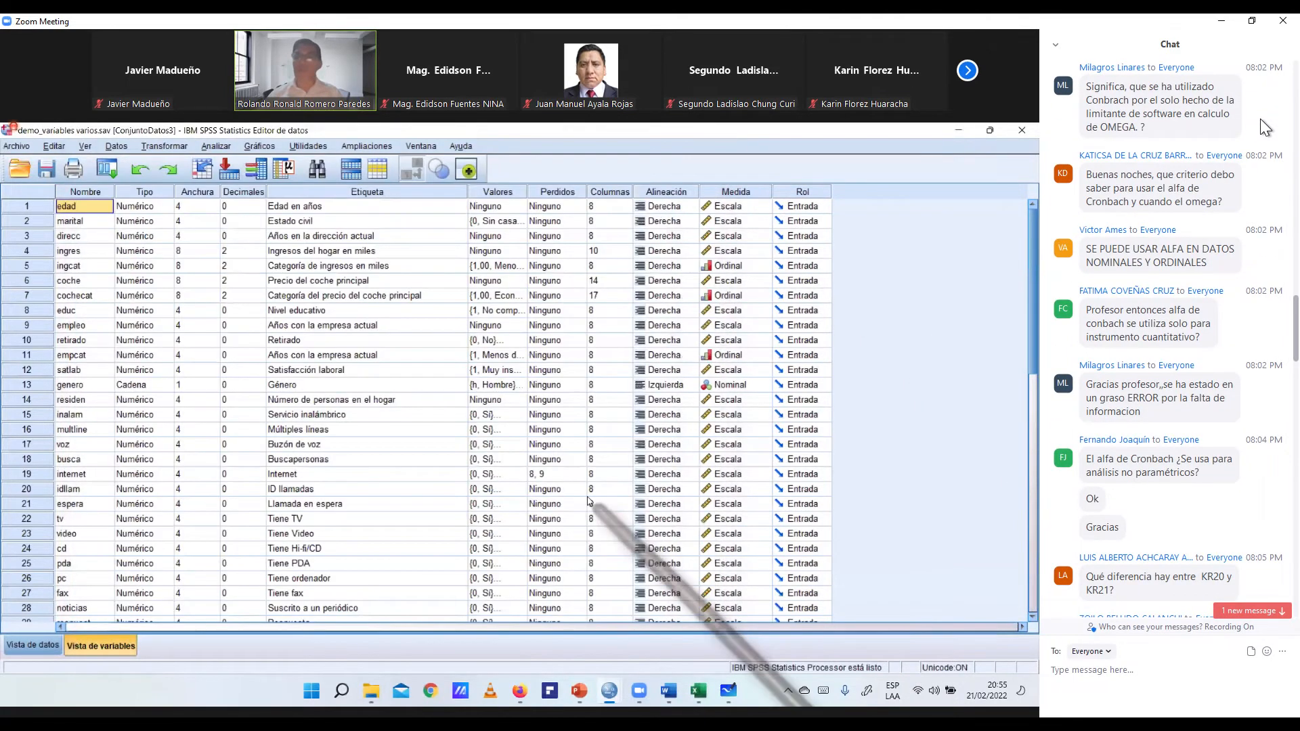
pyautogui.scroll(-1, 1261, 126)
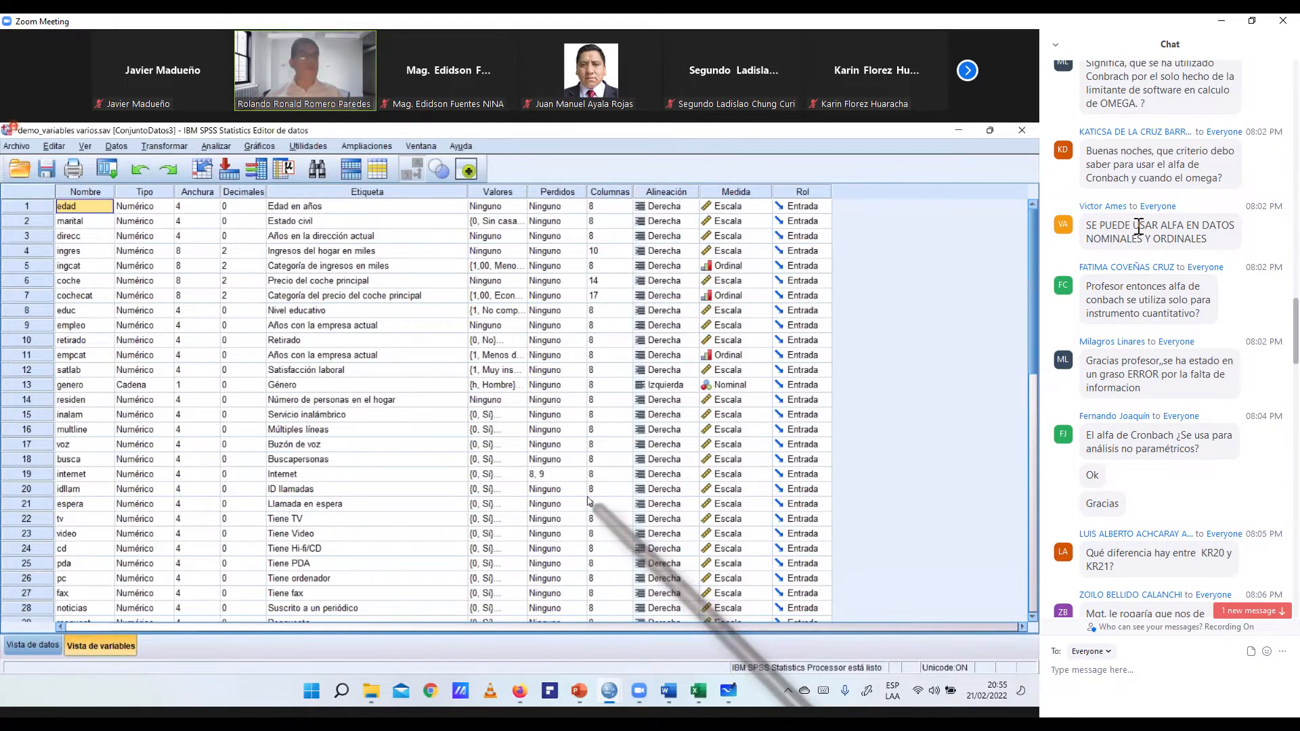
pyautogui.scroll(-6, 1140, 227)
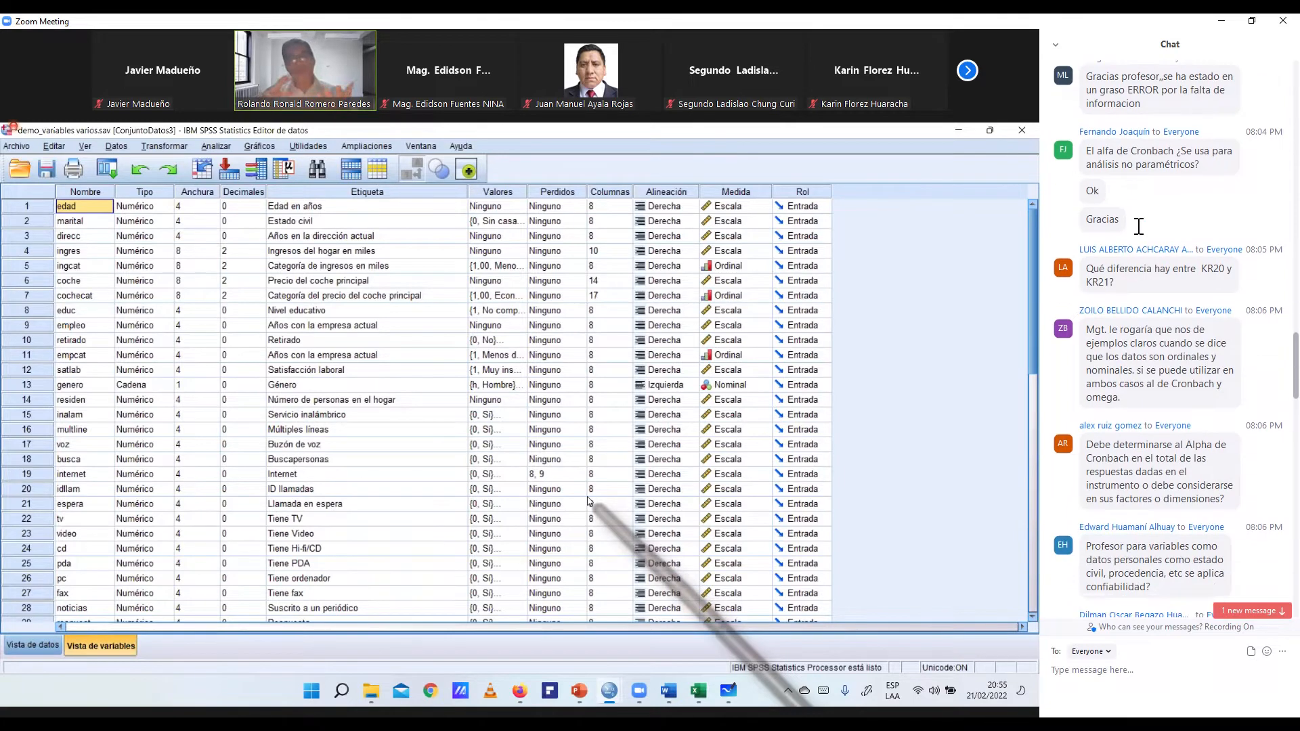
pyautogui.scroll(-1, 1139, 228)
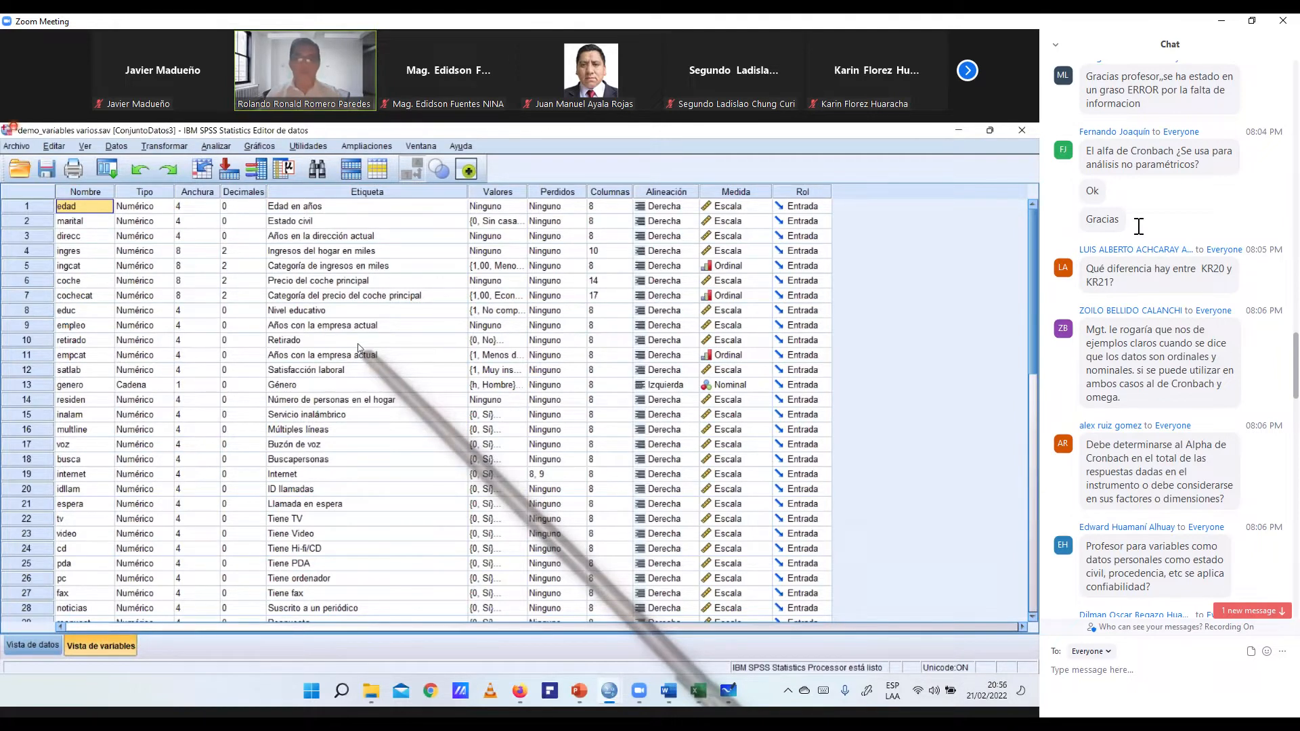
pyautogui.scroll(-2, 1139, 227)
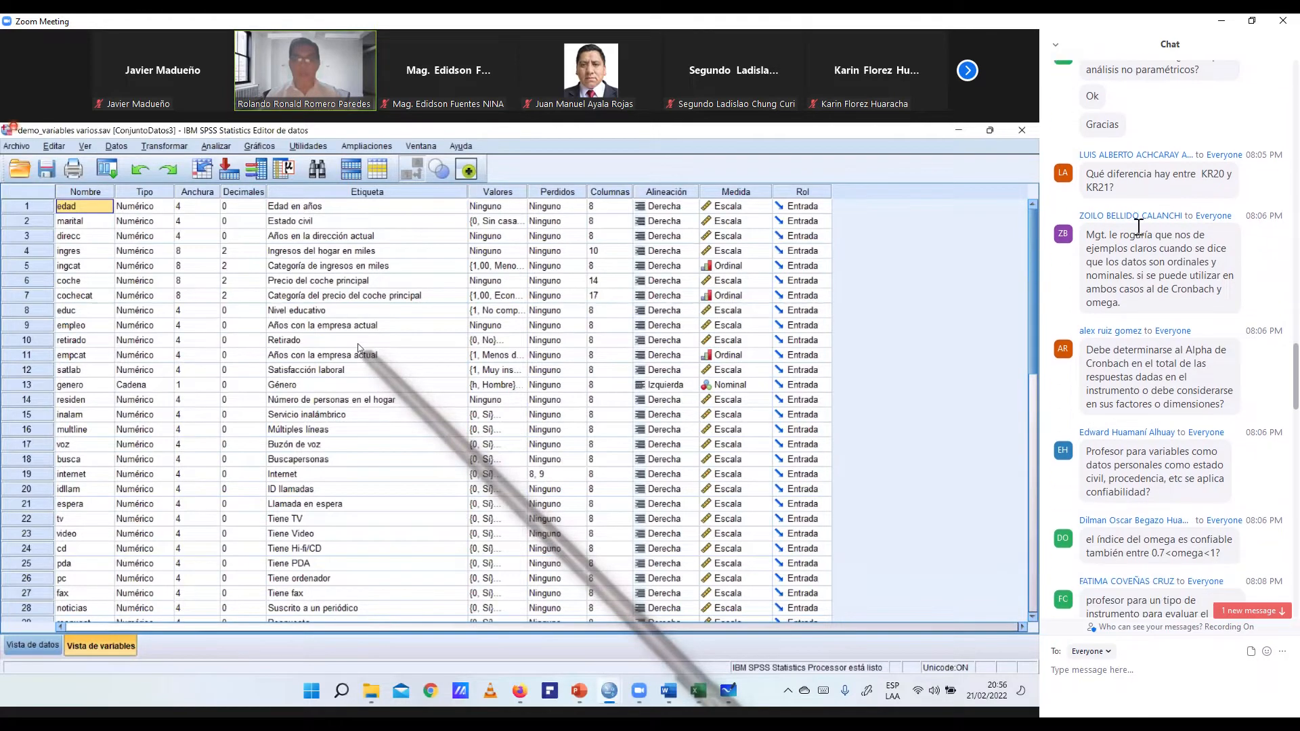
pyautogui.scroll(-2, 1139, 227)
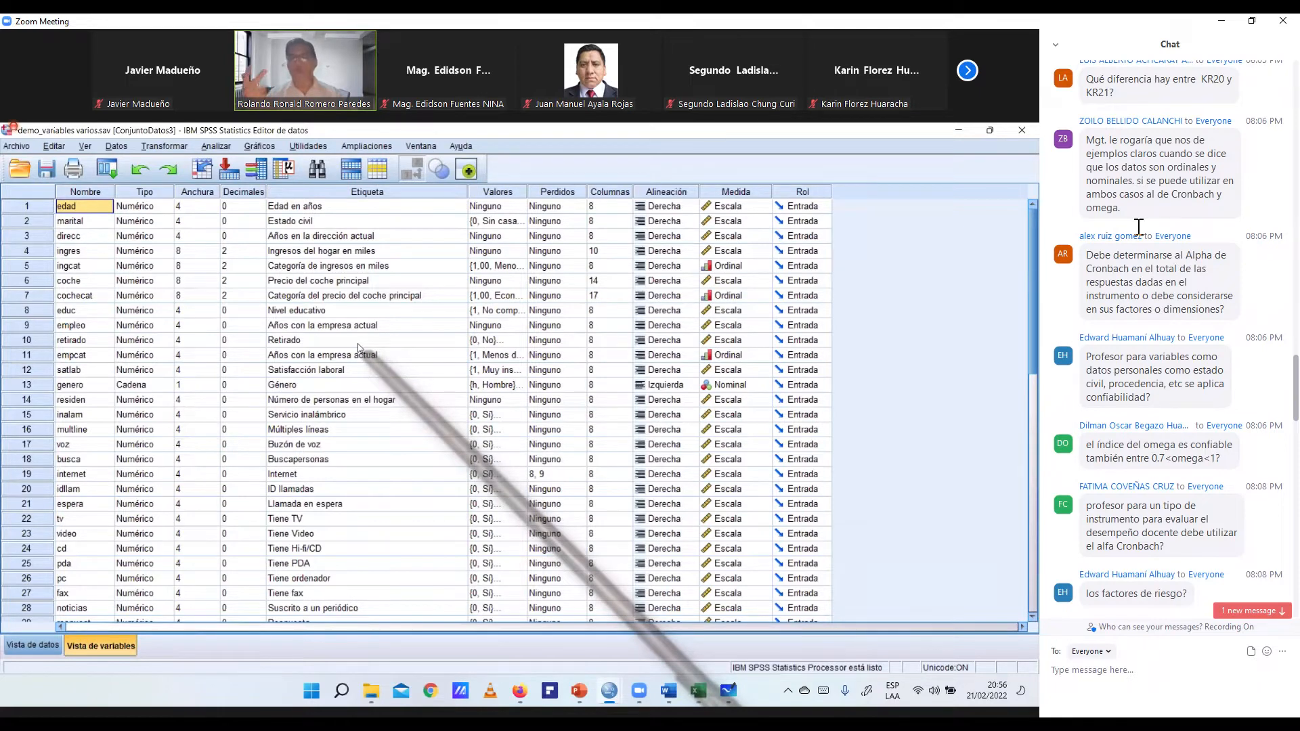
pyautogui.scroll(-2, 1139, 227)
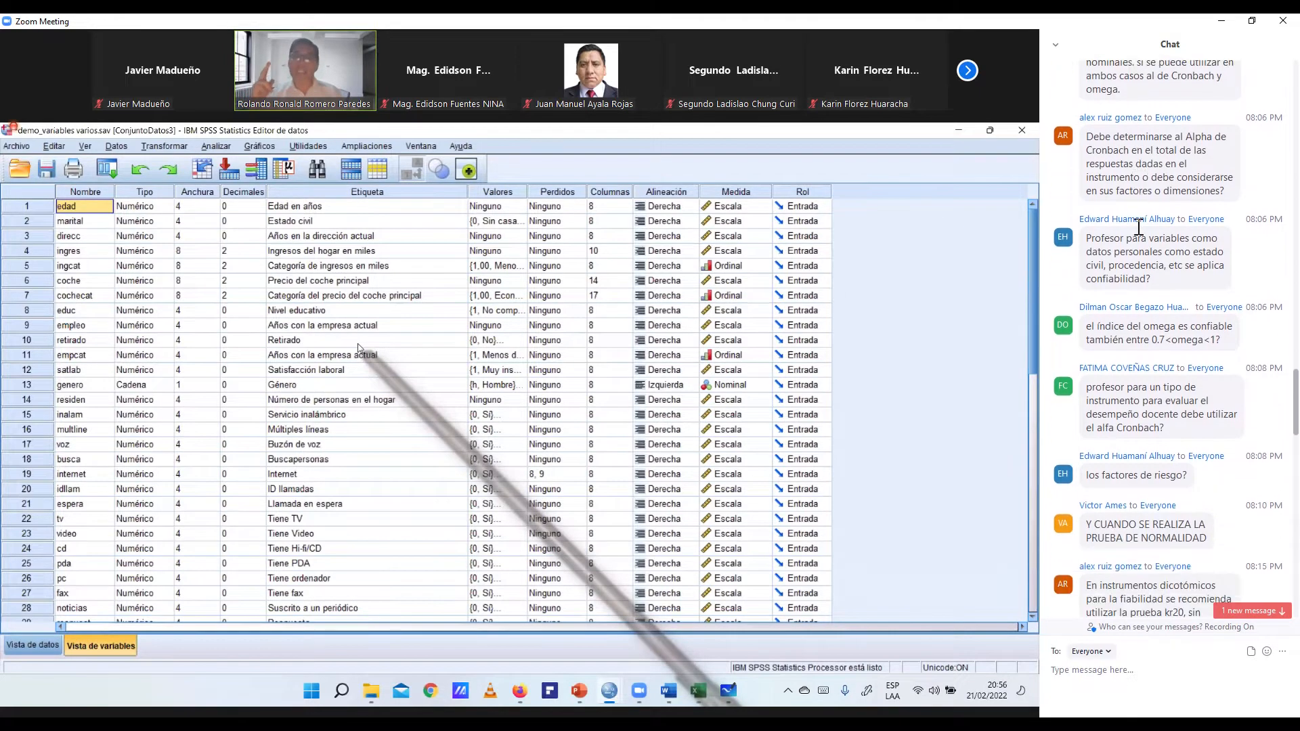
pyautogui.scroll(-6, 1139, 227)
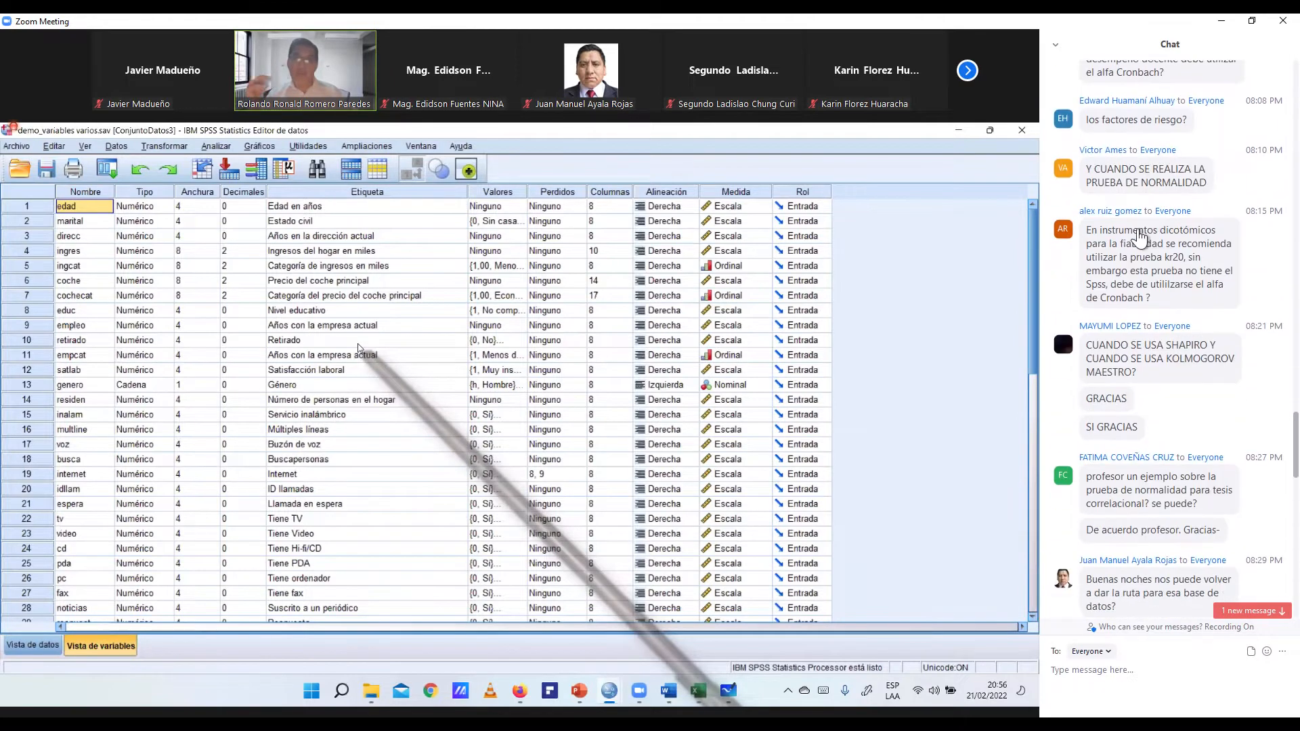
pyautogui.scroll(-1, 1139, 239)
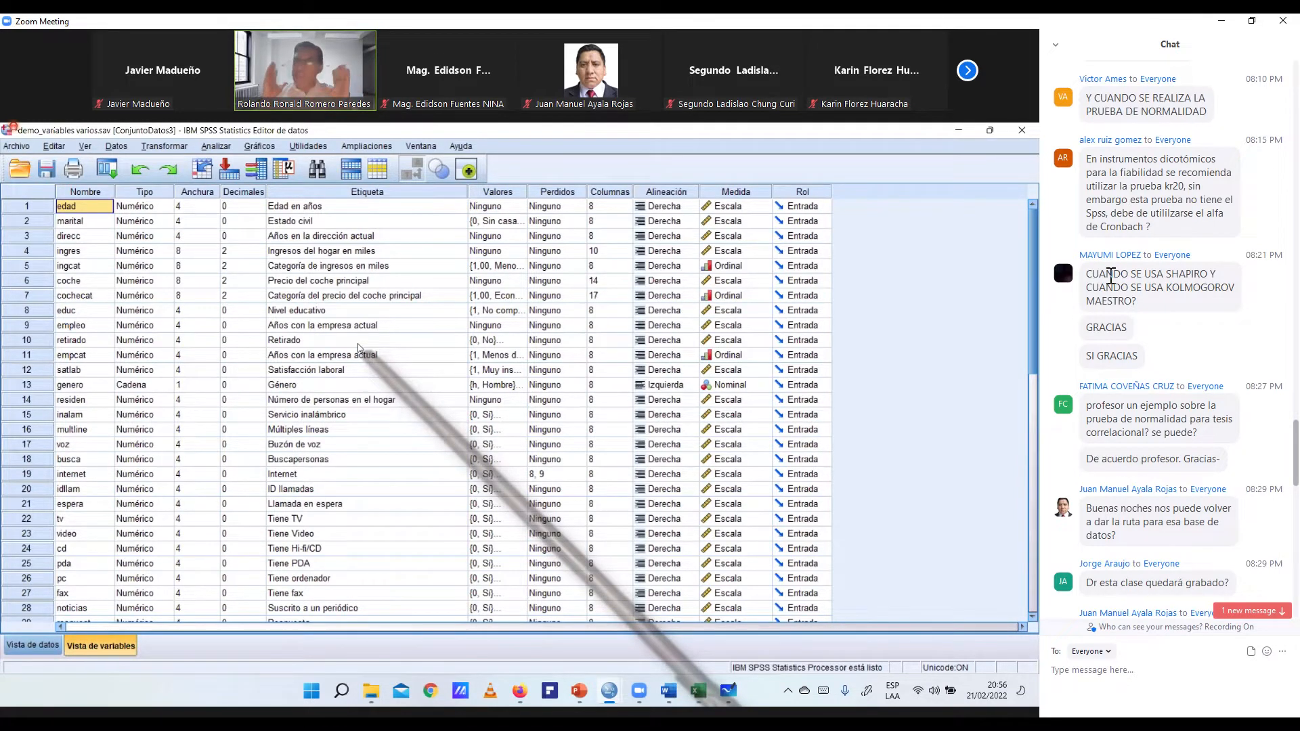
pyautogui.scroll(-3, 1111, 277)
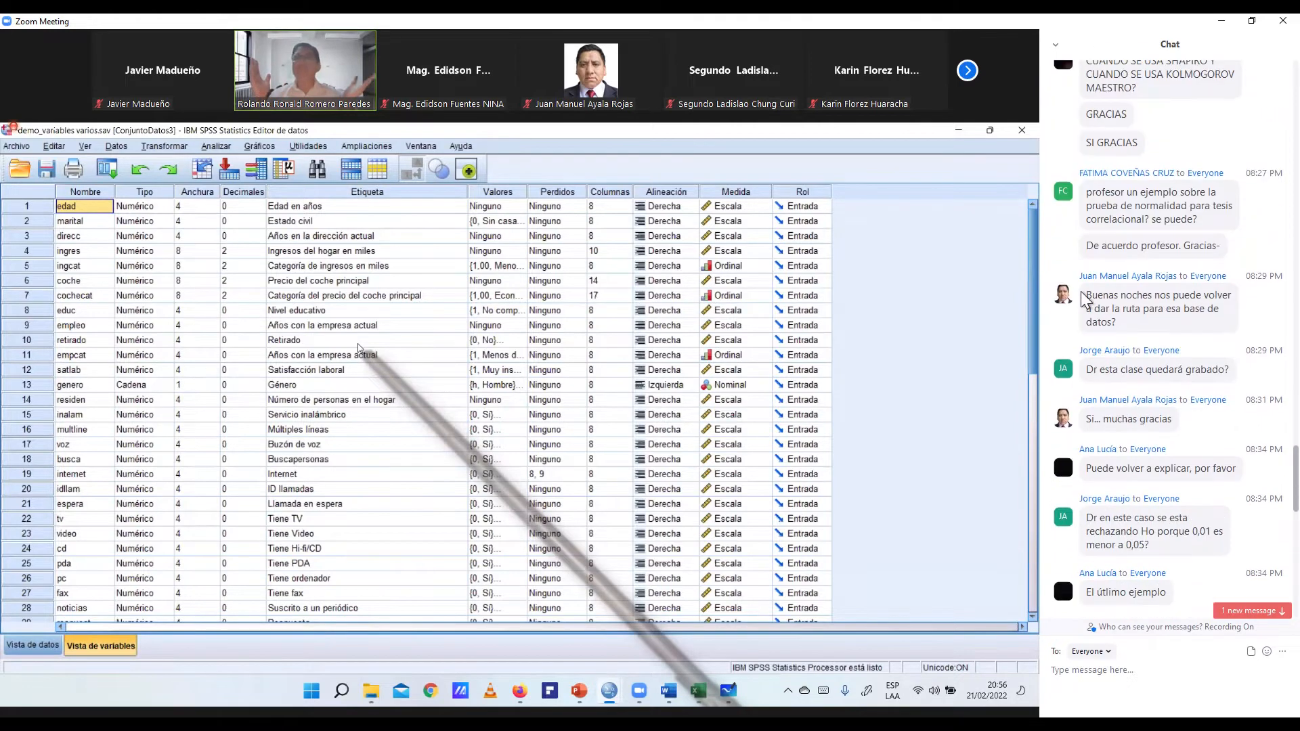
pyautogui.scroll(-2, 1082, 294)
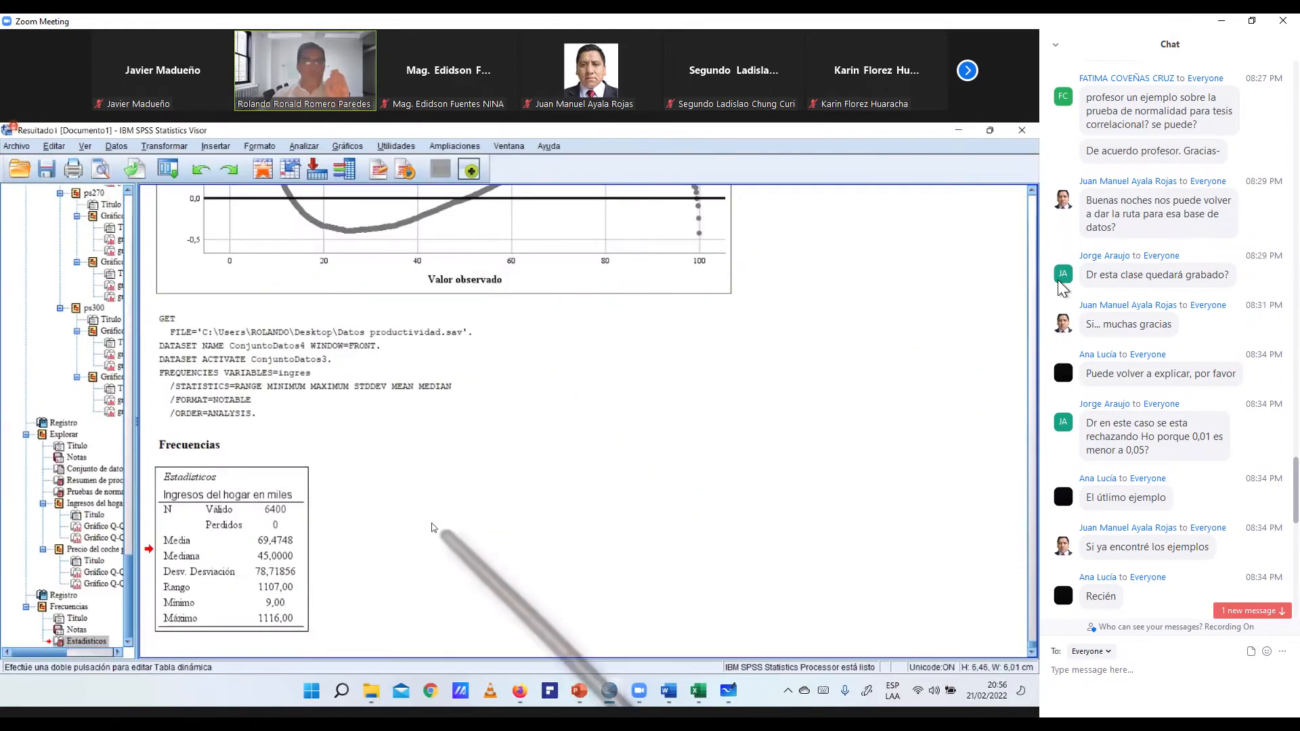
# Download the demo.sav file shared near the end of the meeting chat.
pyautogui.scroll(-3, 1061, 288)
pyautogui.scroll(-8, 1060, 290)
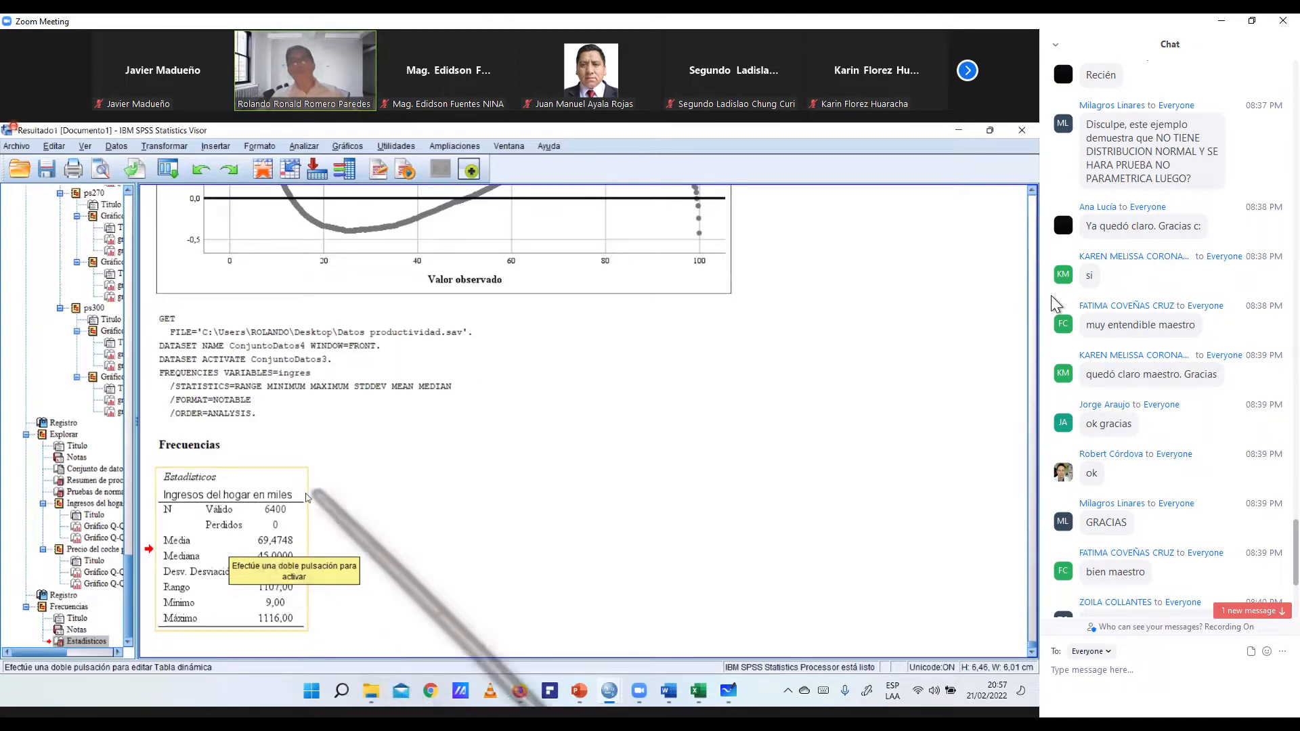
pyautogui.scroll(-4, 1051, 295)
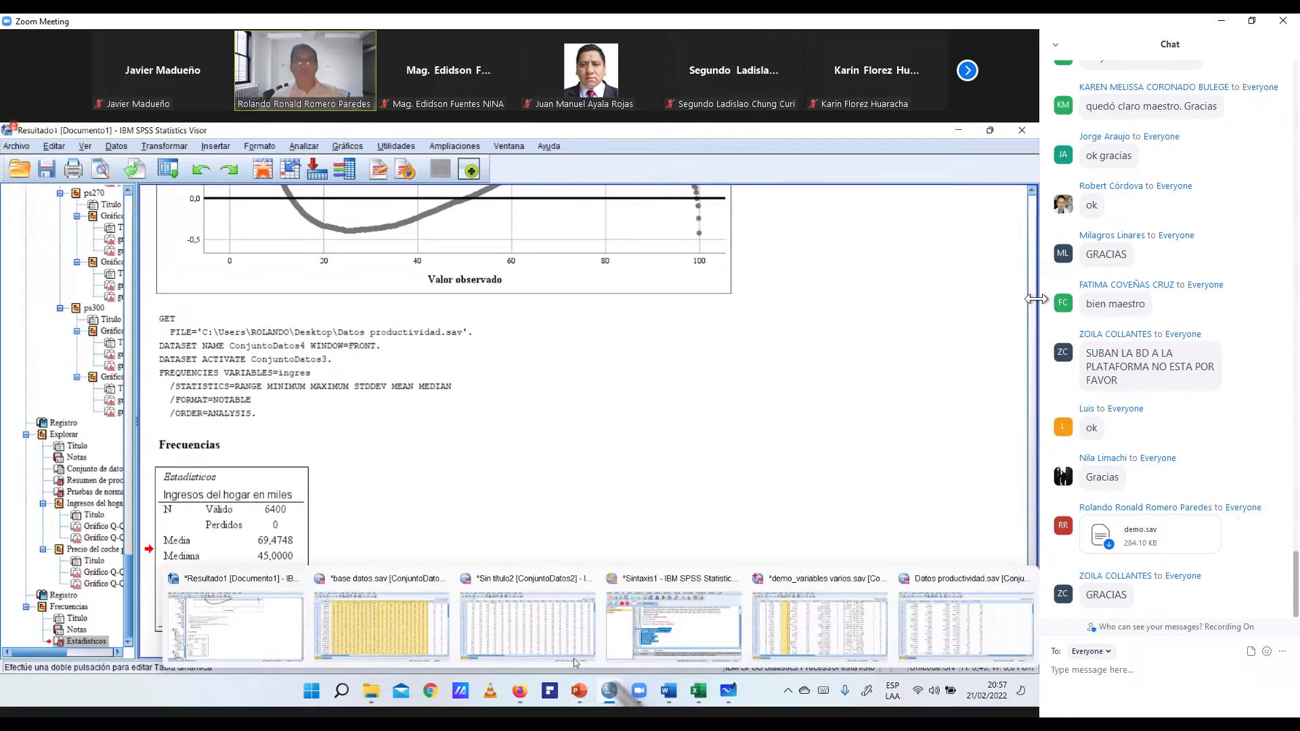
pyautogui.click(1201, 545)
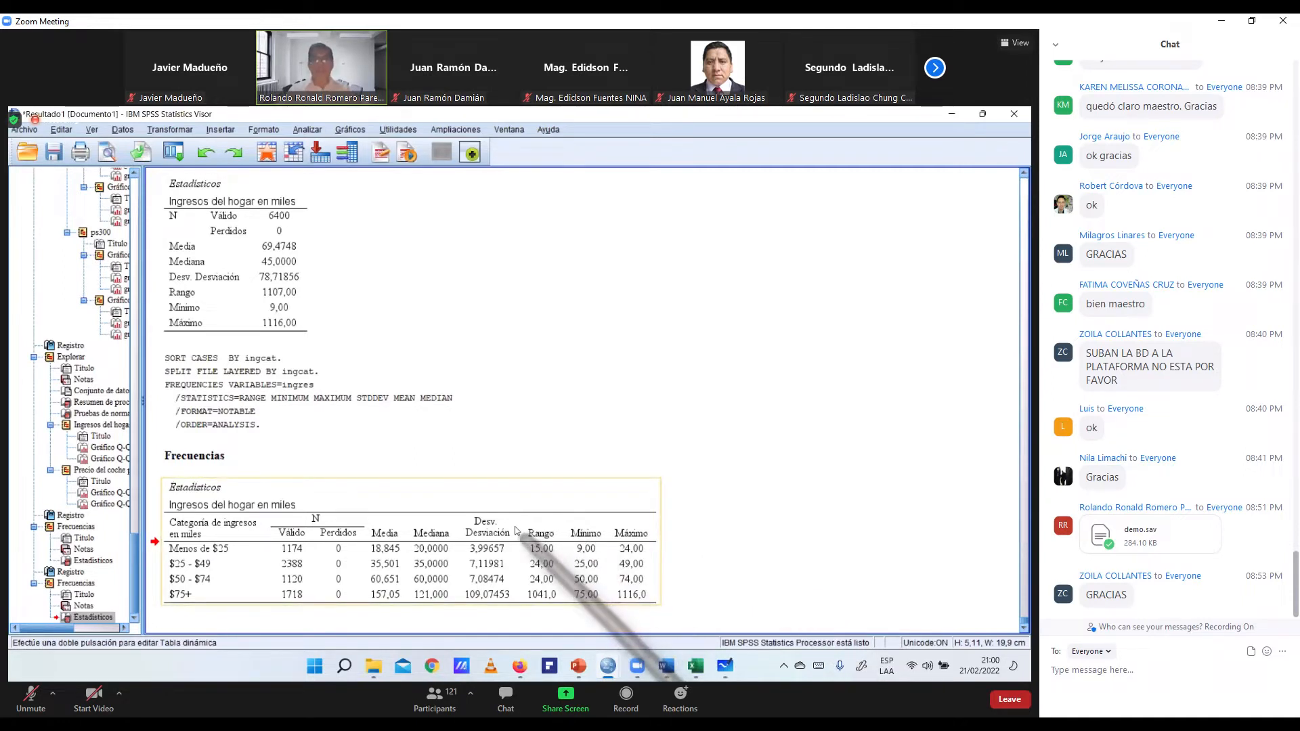
# Open the split-file settings (Segmentar archivo) and reset them to clear the current grouping by income category.
pyautogui.click(174, 158)
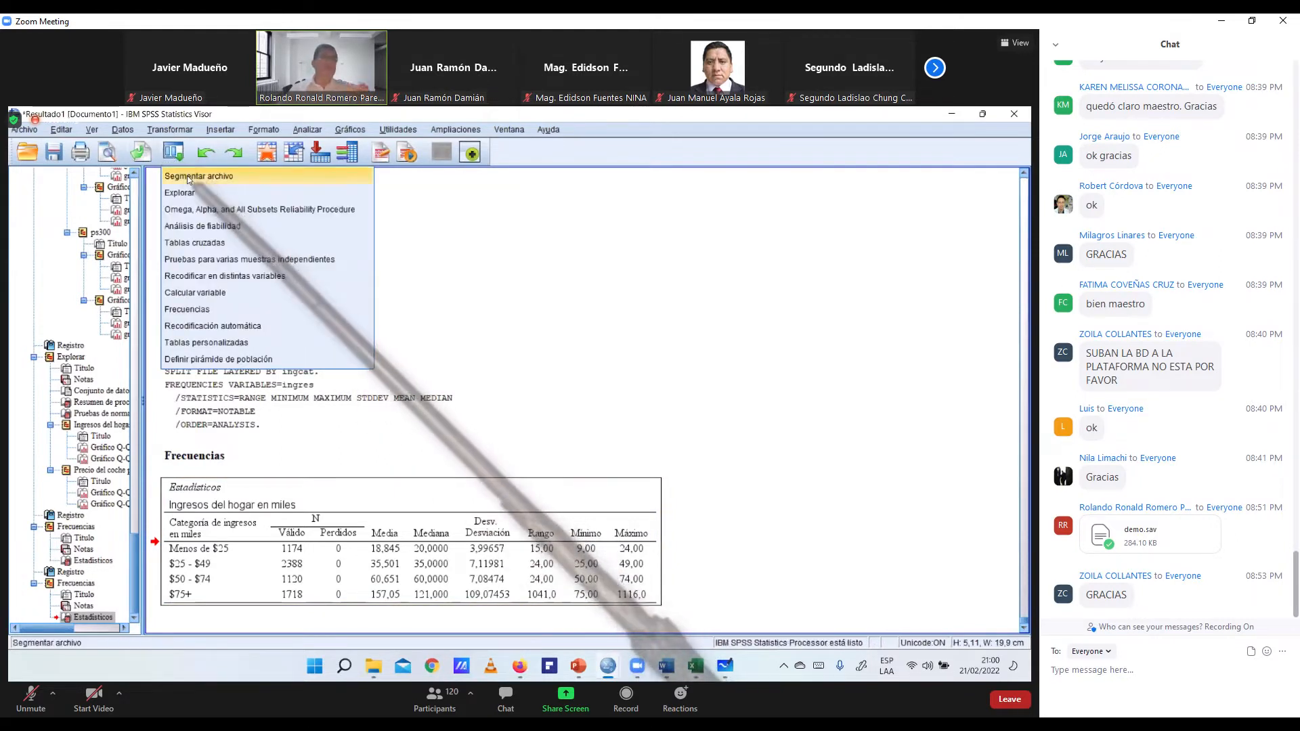
pyautogui.click(122, 129)
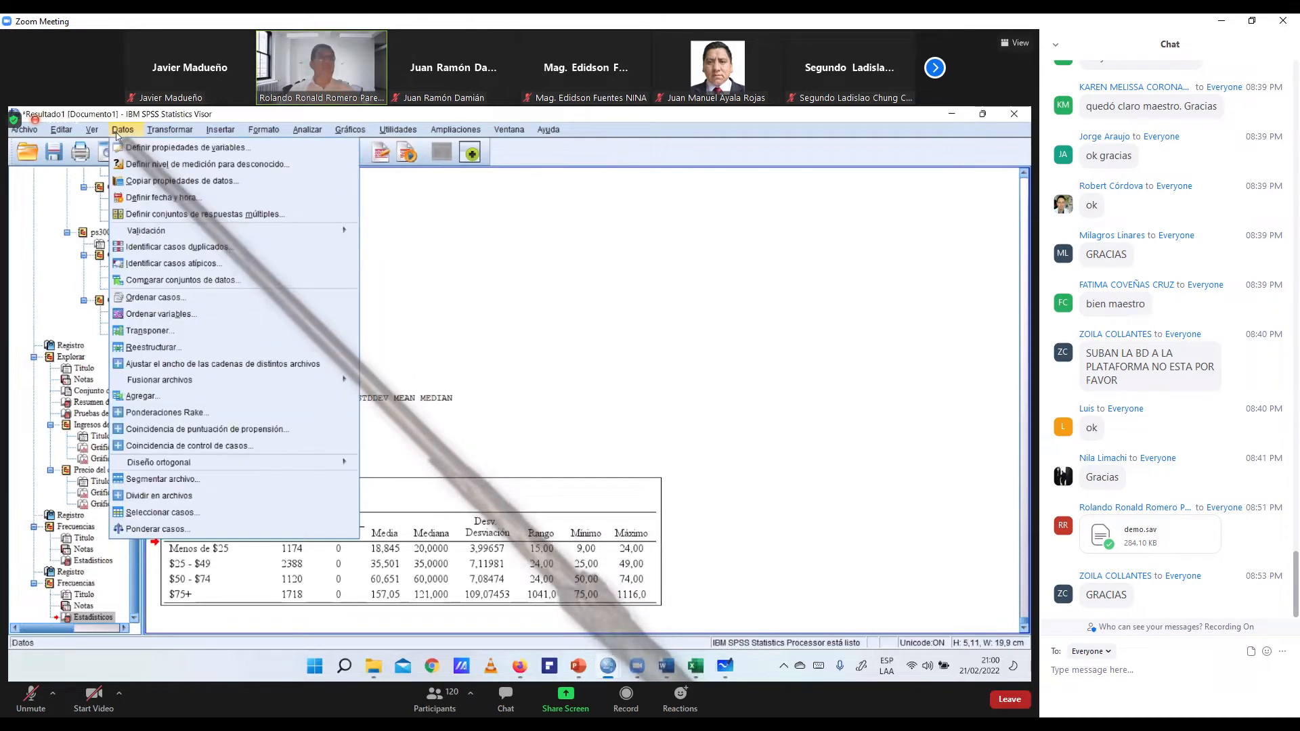
pyautogui.click(209, 480)
pyautogui.click(414, 437)
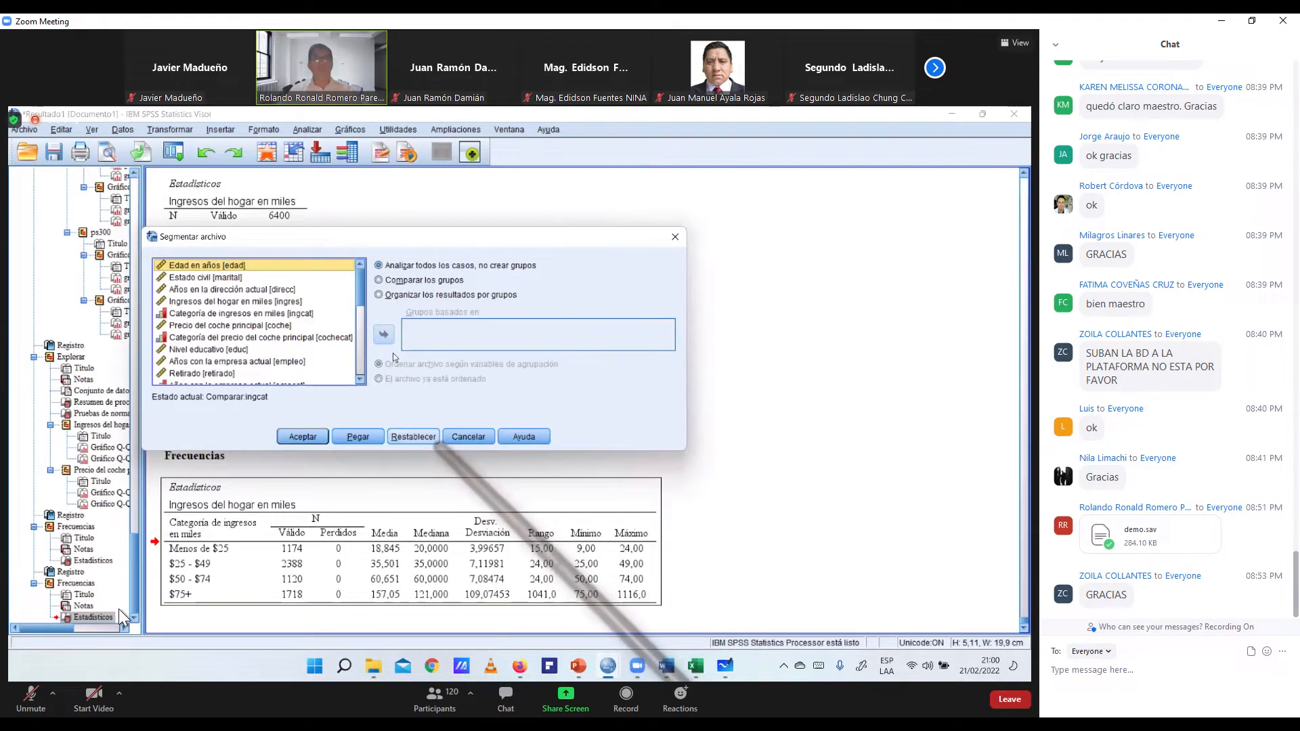
# Split the file to compare groups based on Género [genero], with the file sorted by the grouping variable.
pyautogui.moveTo(360, 282); pyautogui.dragTo(364, 313)
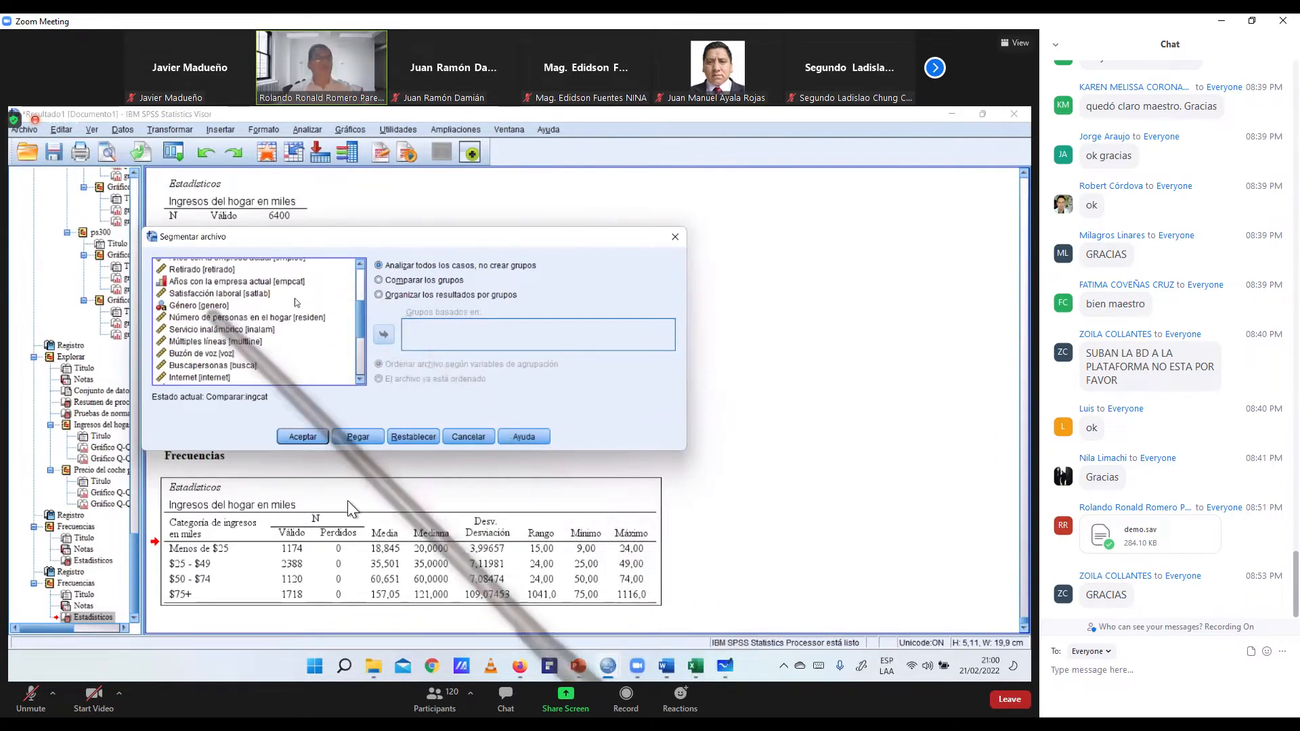
pyautogui.click(245, 306)
pyautogui.click(378, 280)
pyautogui.click(383, 334)
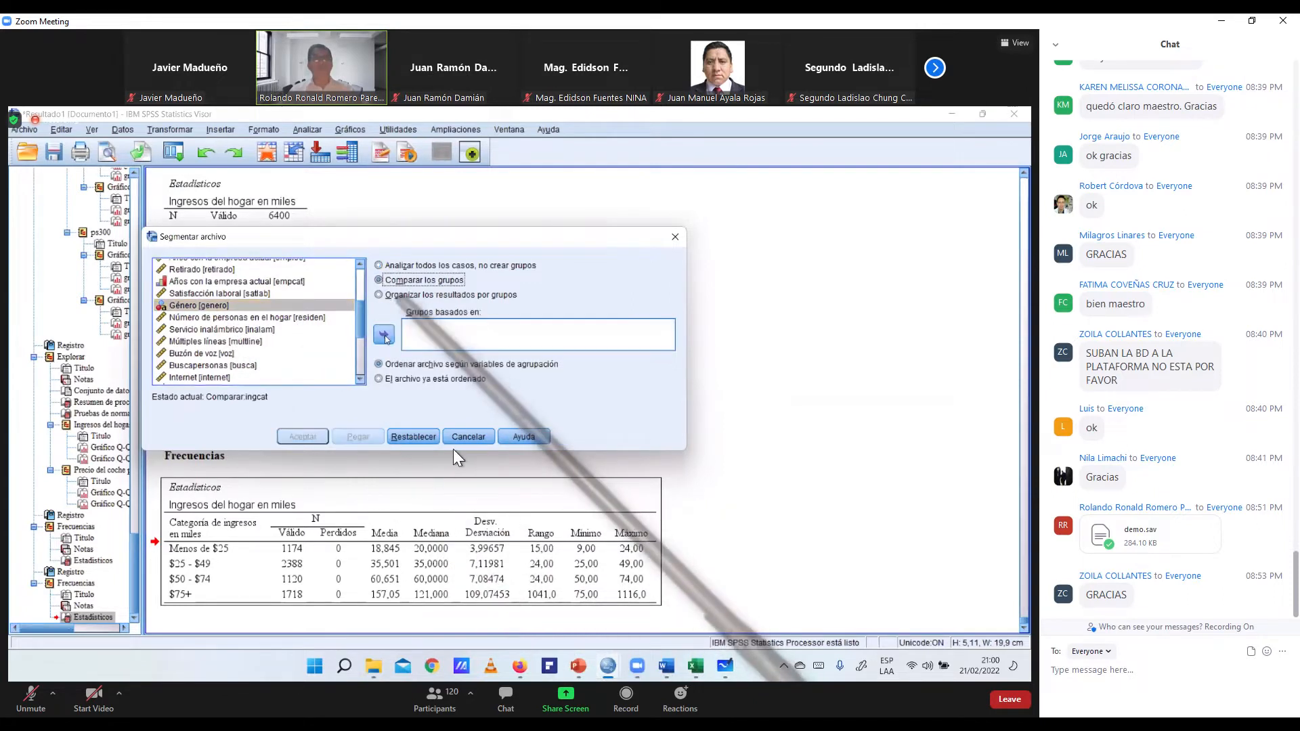
pyautogui.click(312, 437)
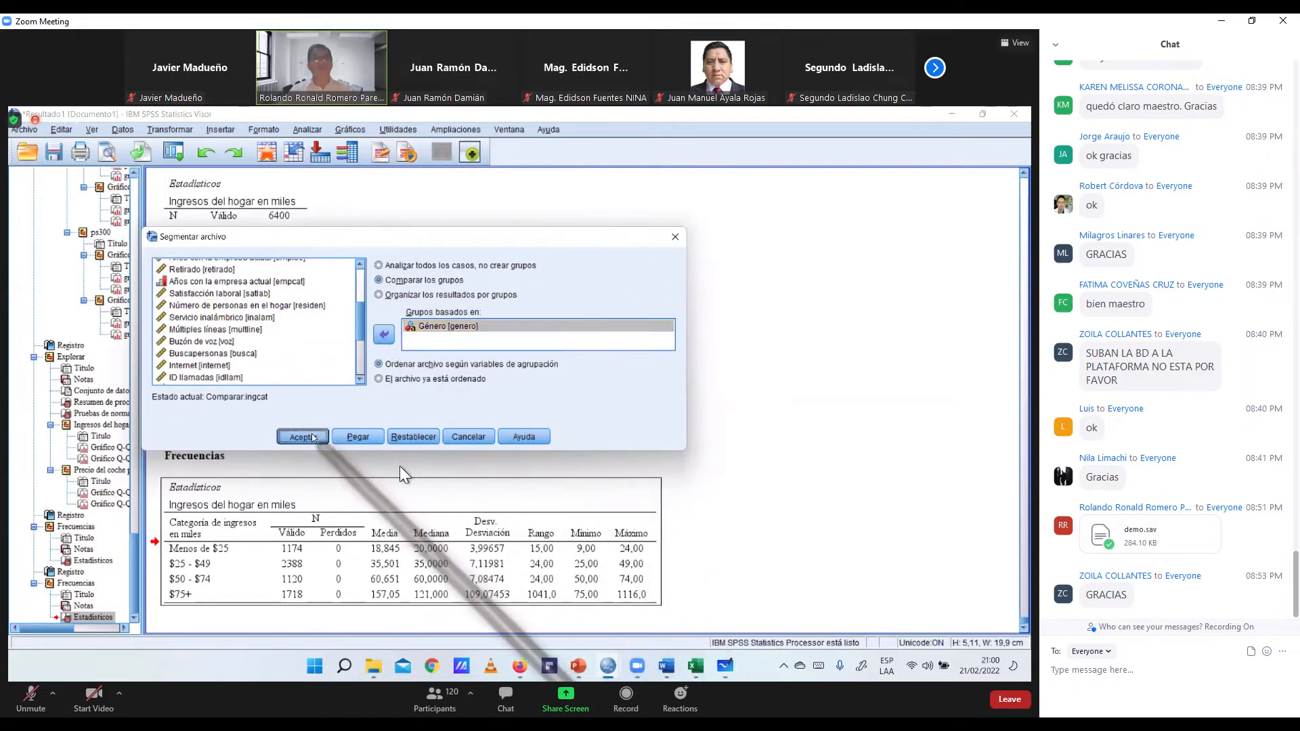
pyautogui.click(313, 437)
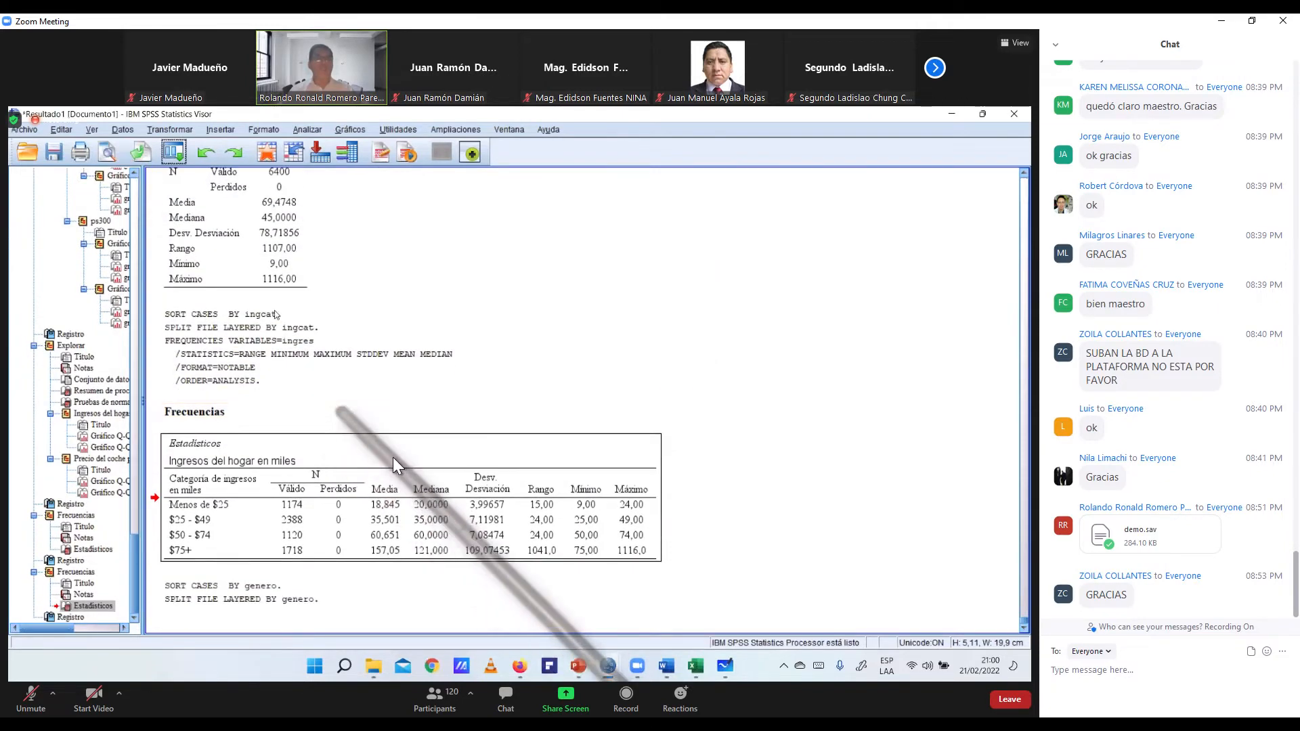
# Bring up the recently used dialogs to recall an analysis procedure.
pyautogui.click(174, 153)
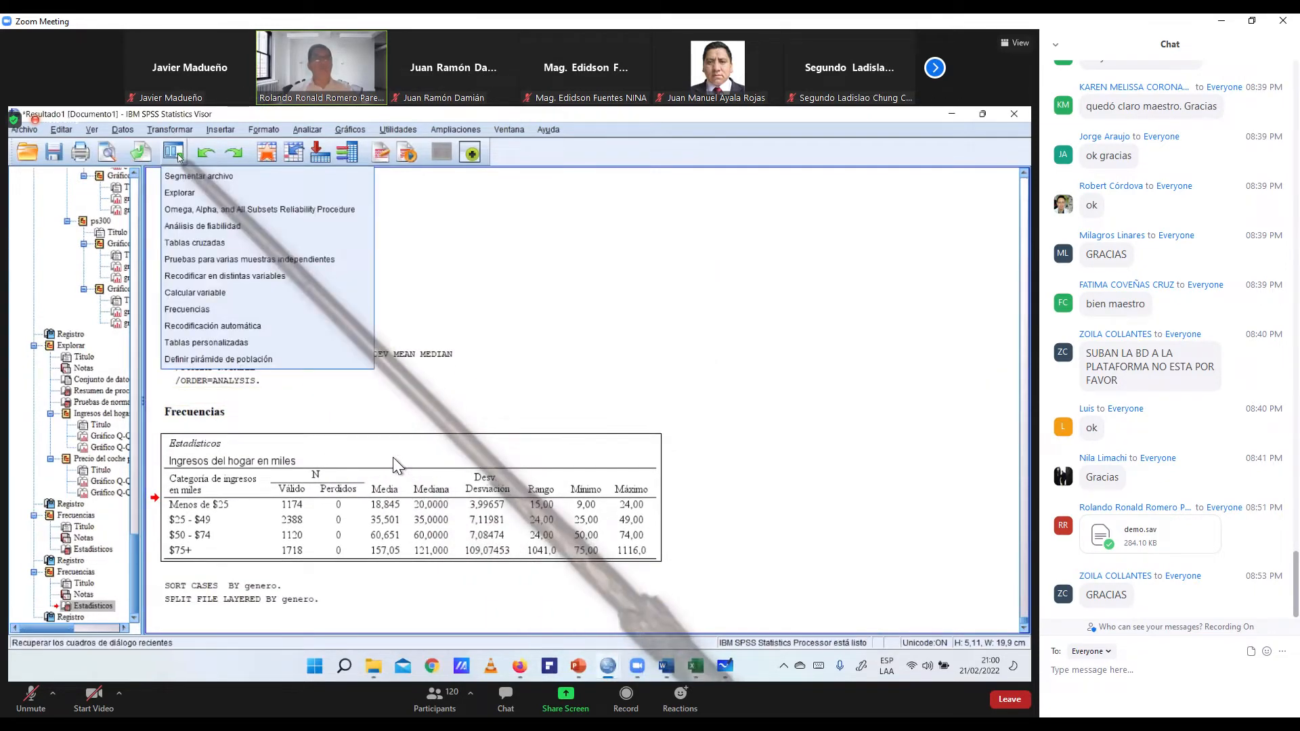